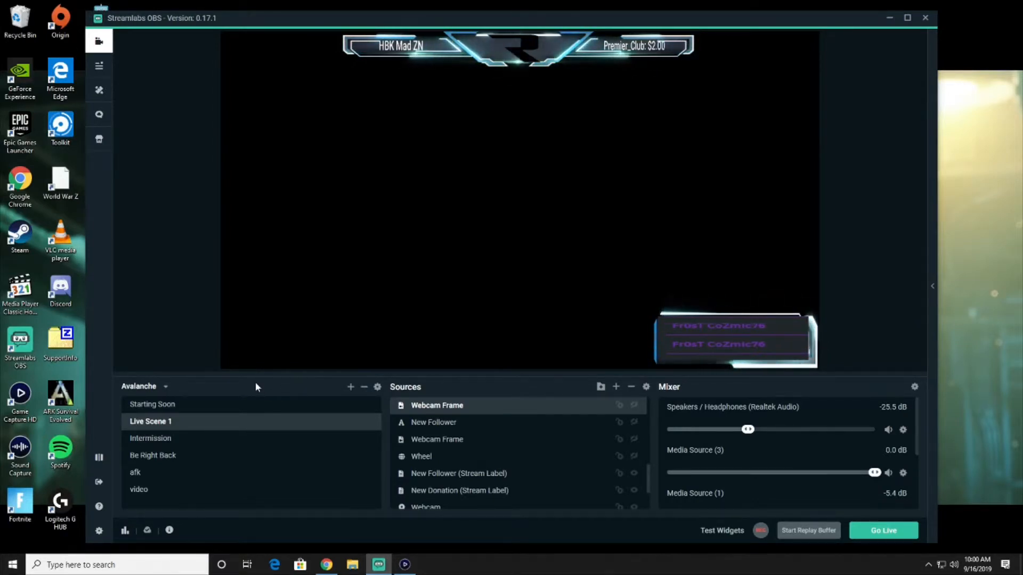
Glance at the capture card search results, then add a scene with the default name New Scene
click(326, 563)
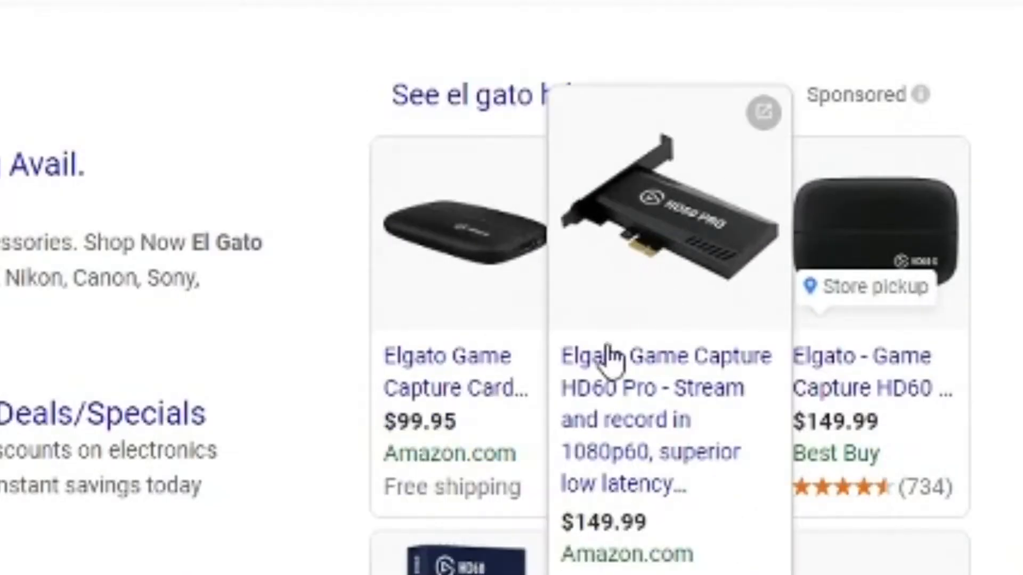
mouse_move(438, 295)
mouse_move(467, 261)
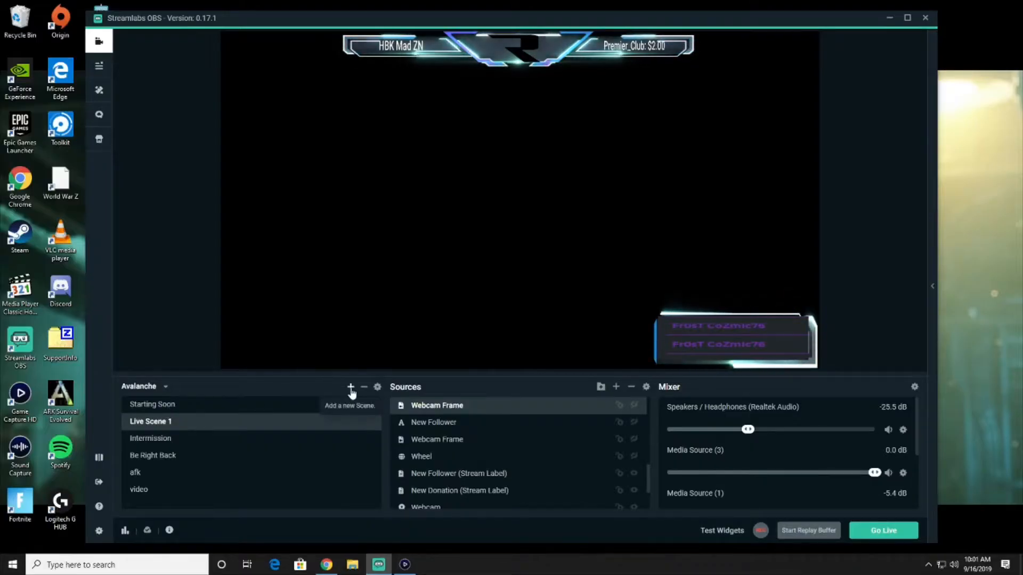
click(351, 389)
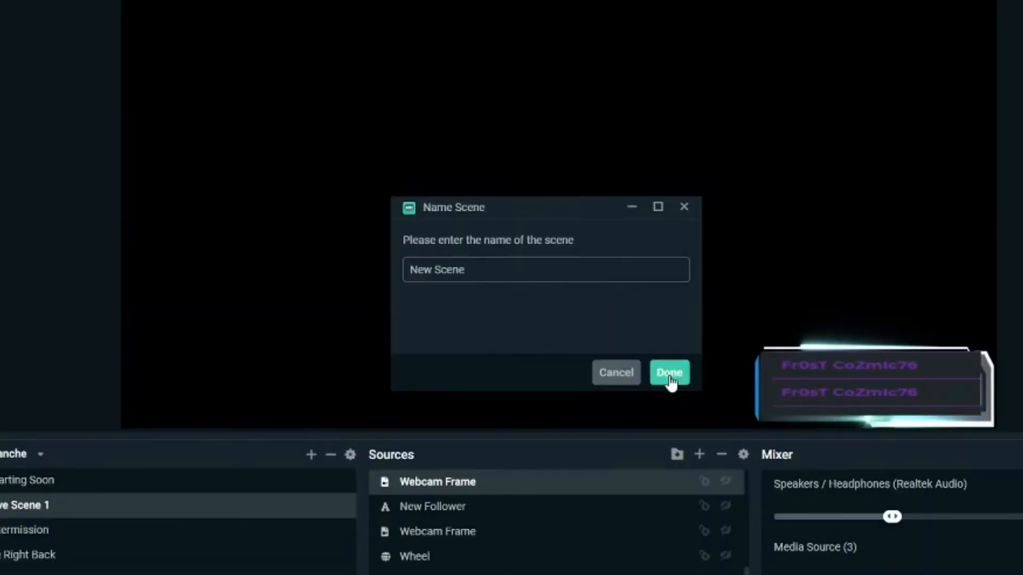
click(595, 331)
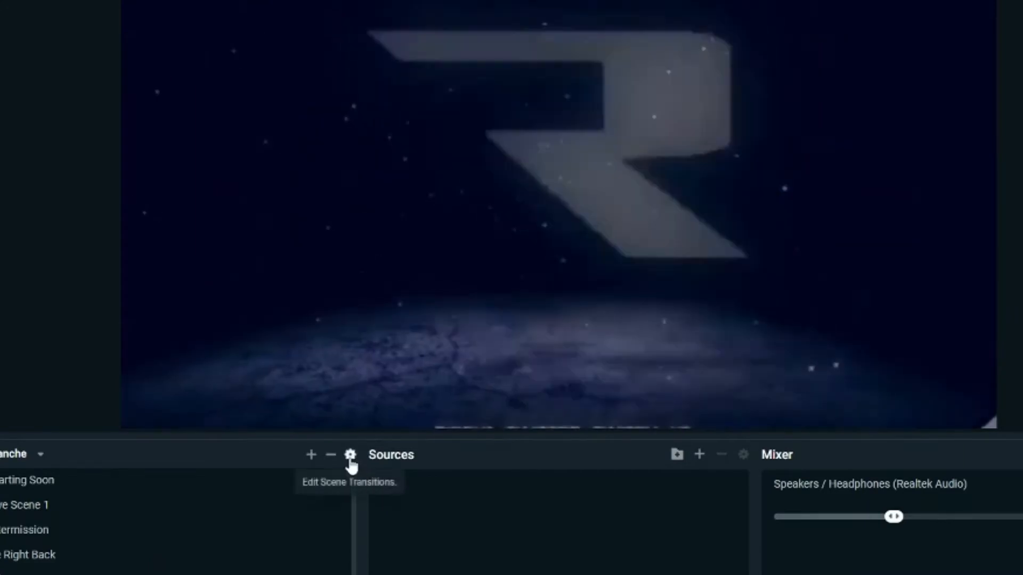
Add a Stinger transition in Scene Transitions, then delete it and close the window
click(350, 456)
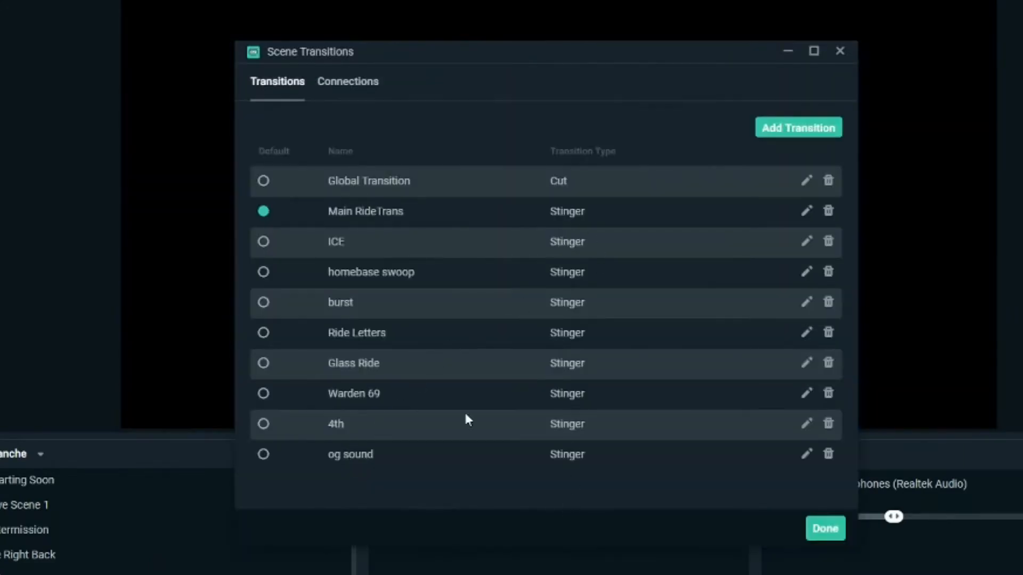
click(791, 129)
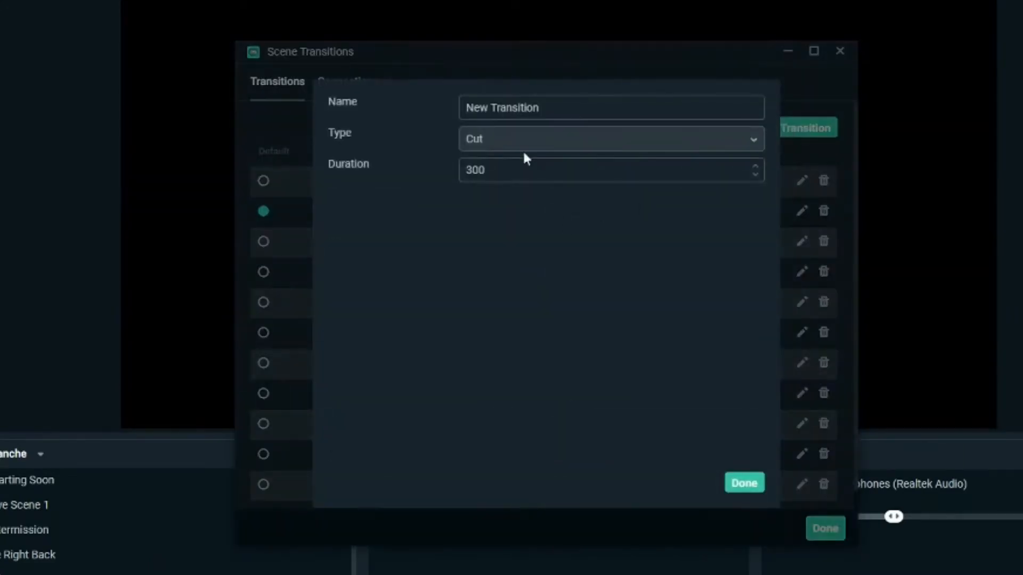
click(524, 151)
click(473, 308)
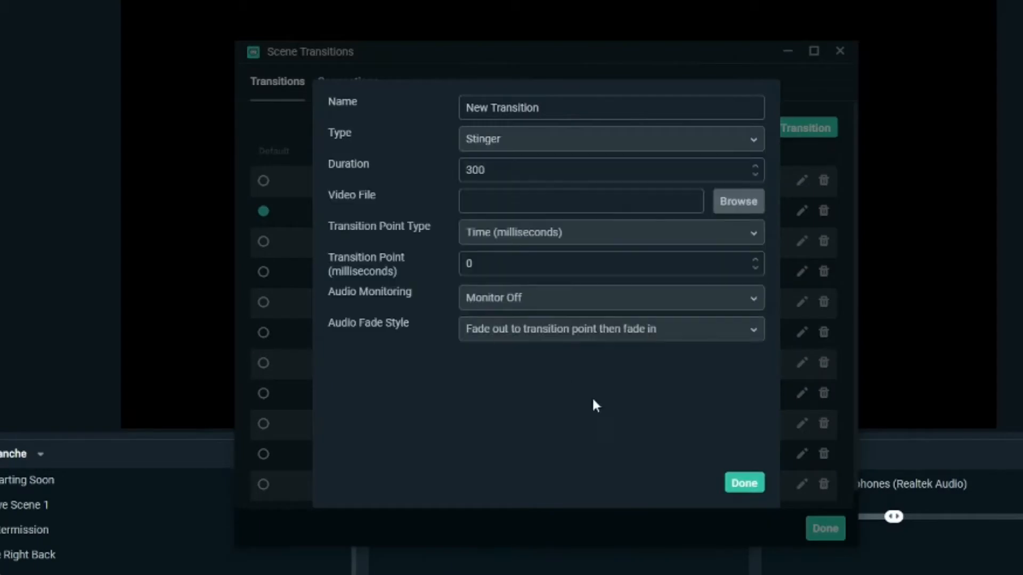
click(744, 483)
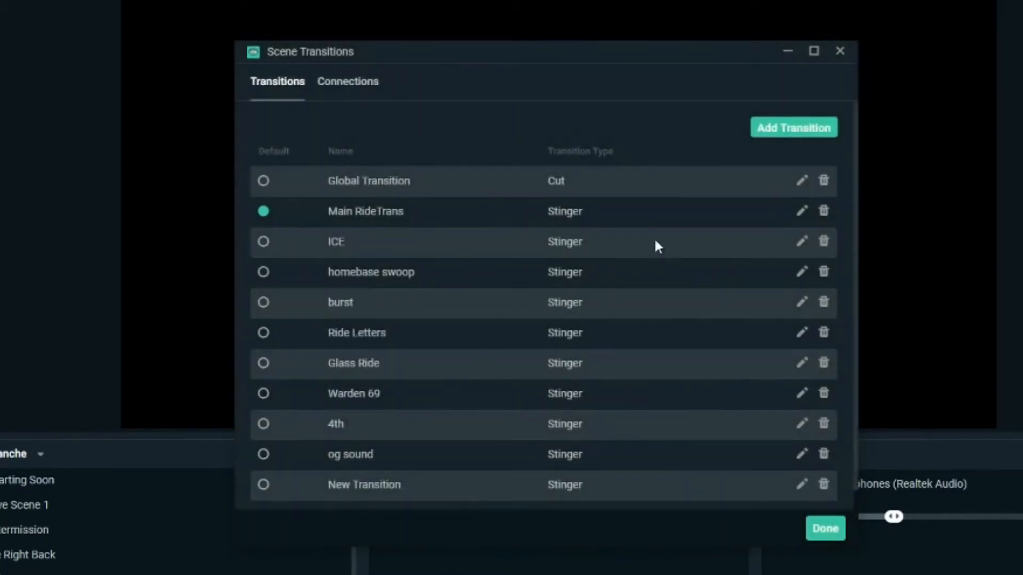
scroll(631, 367, down, 1)
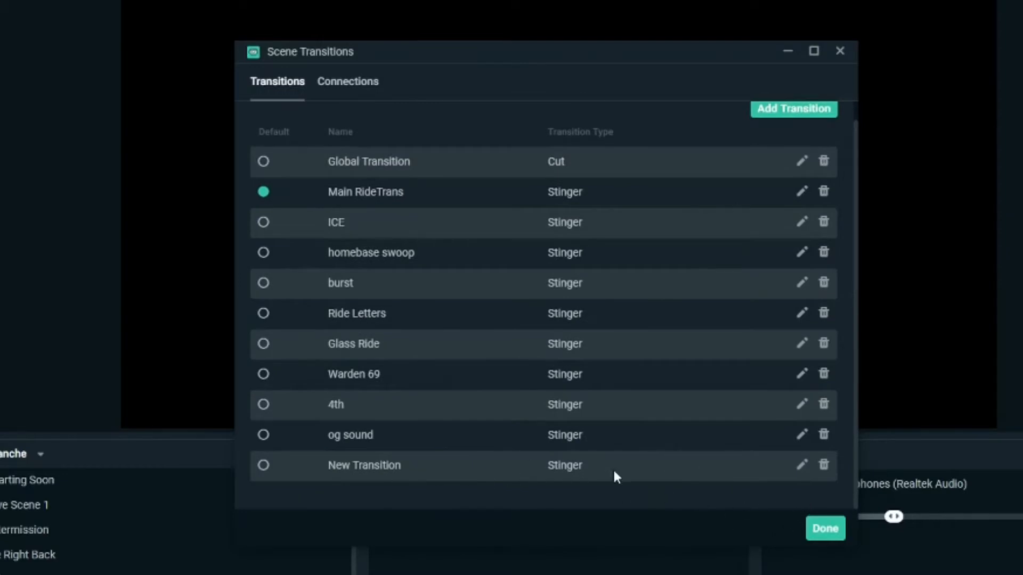
click(824, 466)
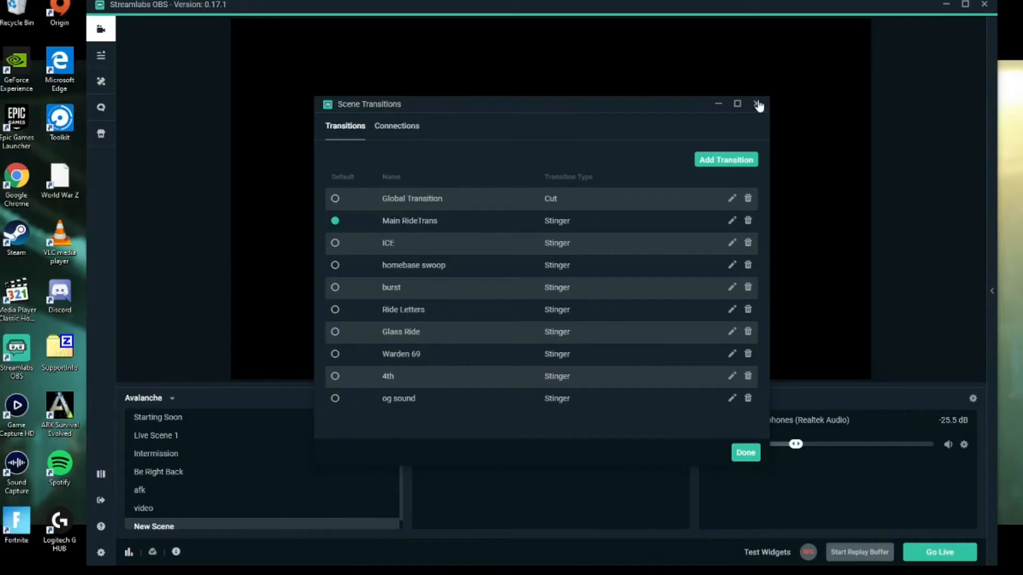
click(840, 52)
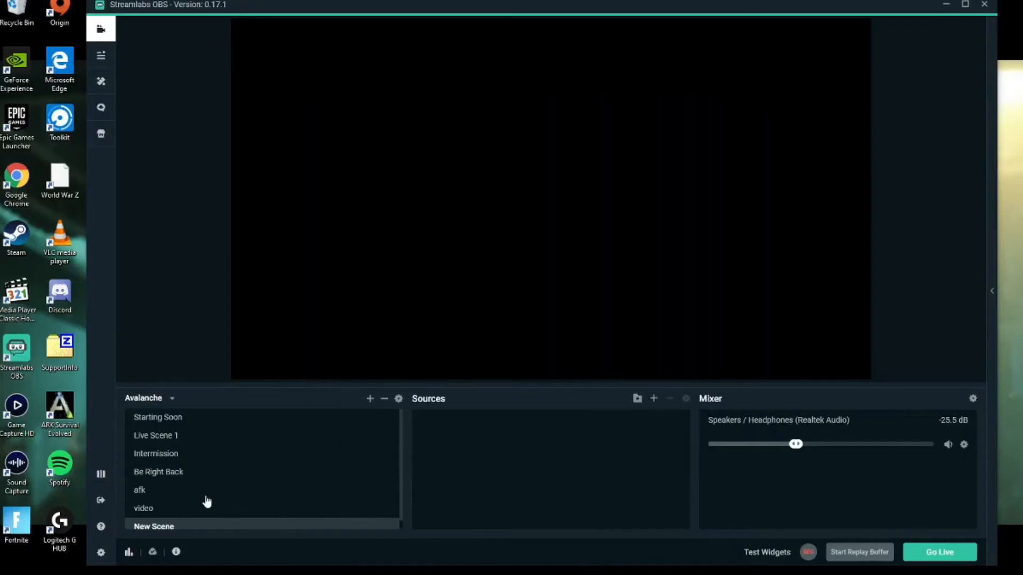
Preview Be Right Back, switch to Starting Soon, and show the live dashboard
click(167, 473)
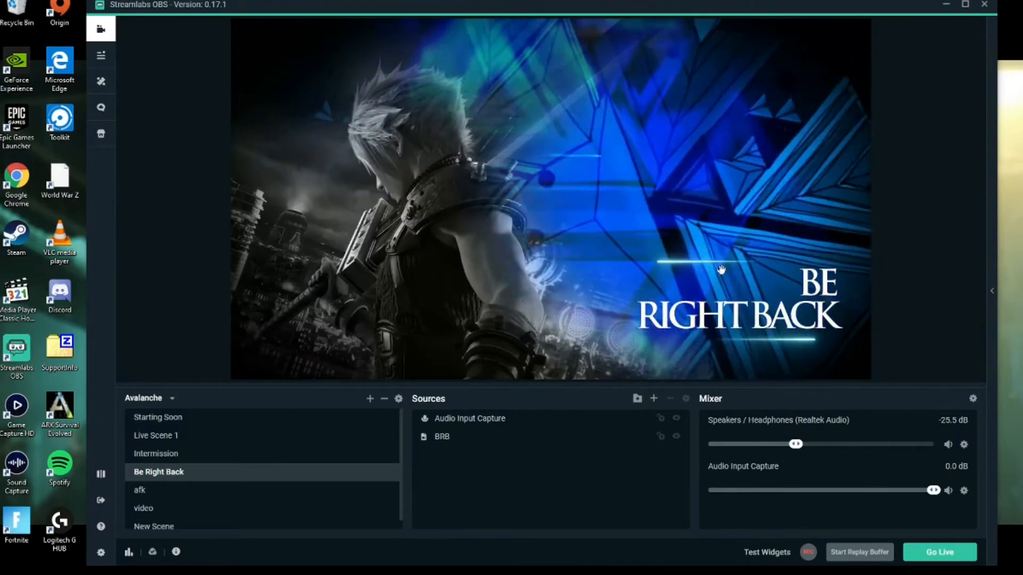
click(162, 418)
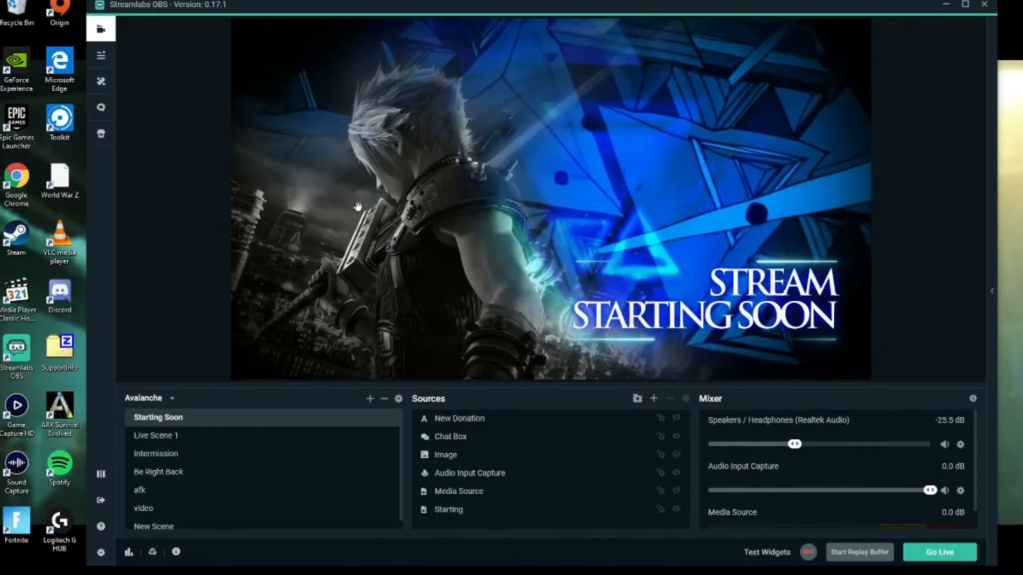
click(101, 56)
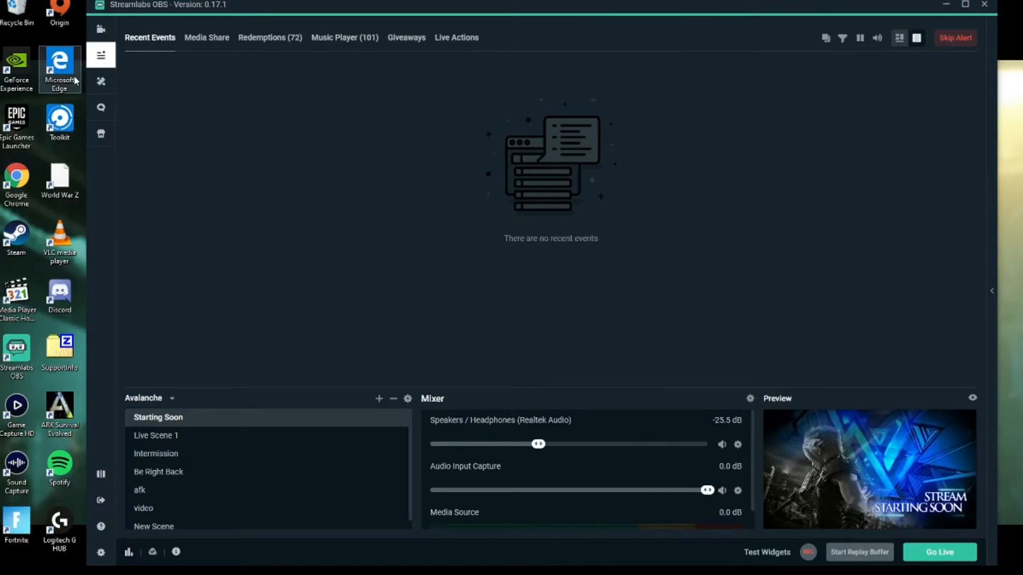
Browse the Themes library and view the Frontier by VBI theme's details
click(101, 81)
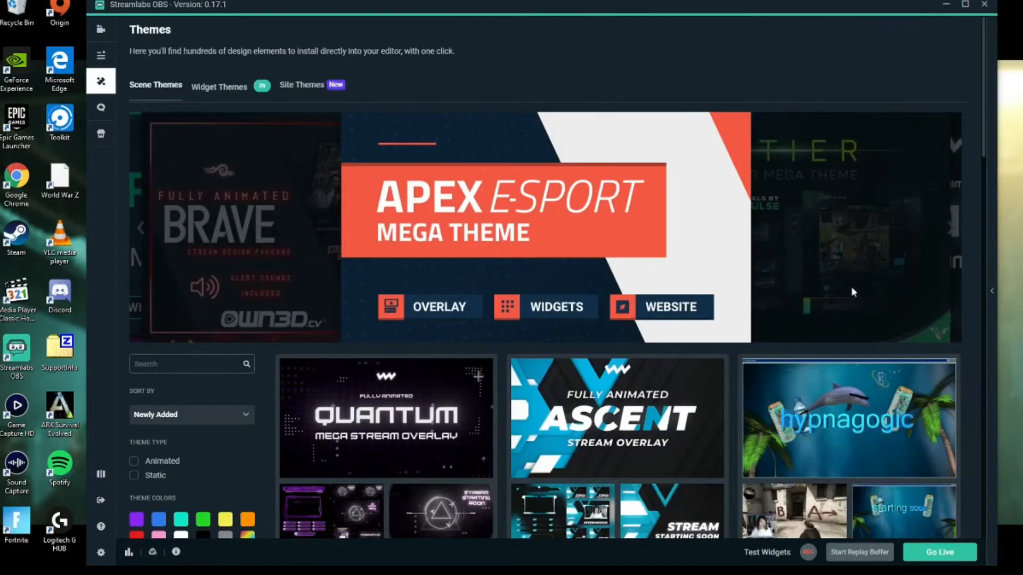
scroll(589, 444, down, 10)
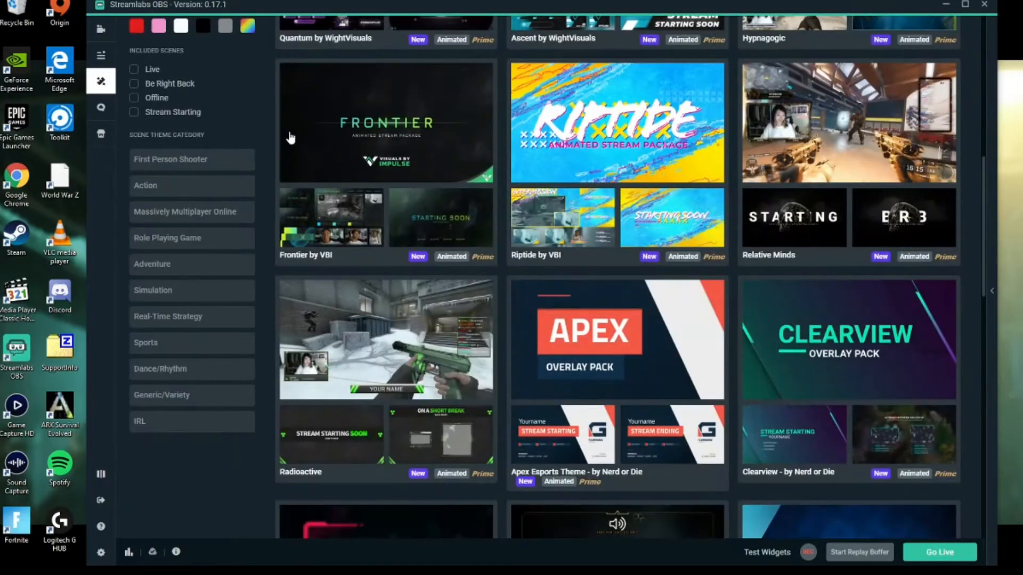
click(428, 170)
scroll(516, 216, up, 2)
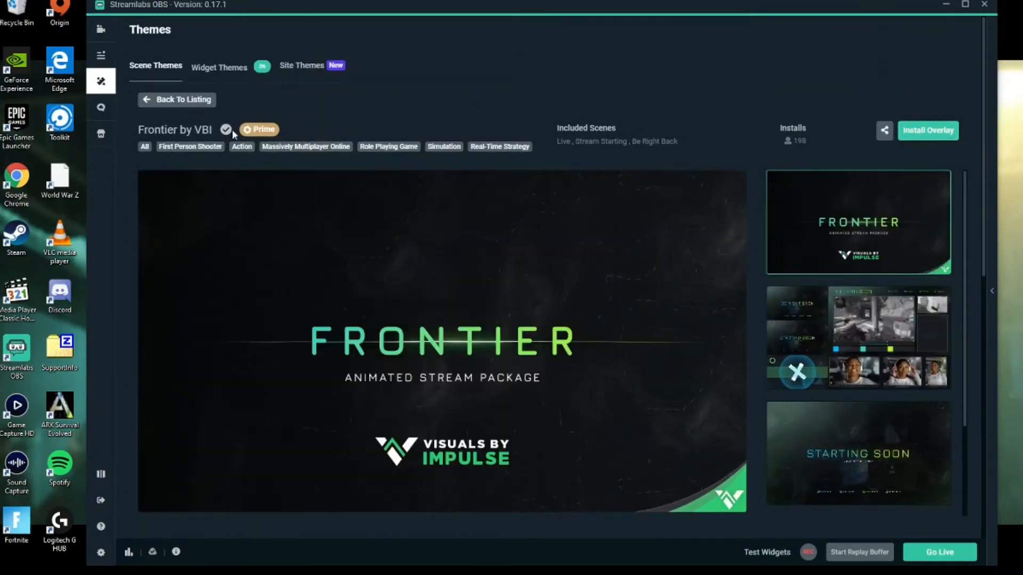
View the live dashboard's Live Actions, then open Cloudbot on its Mod Tools list
click(101, 62)
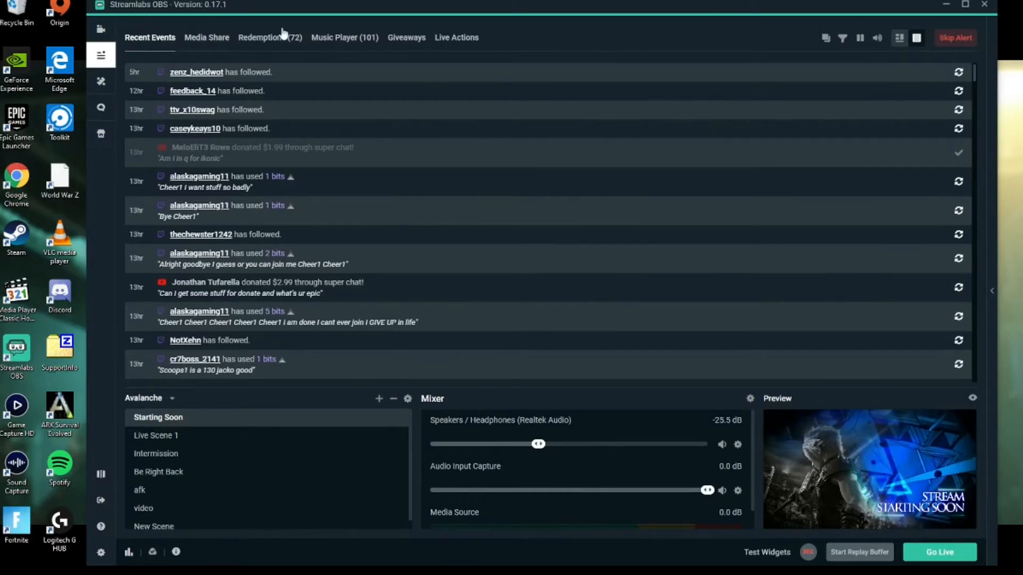
click(478, 45)
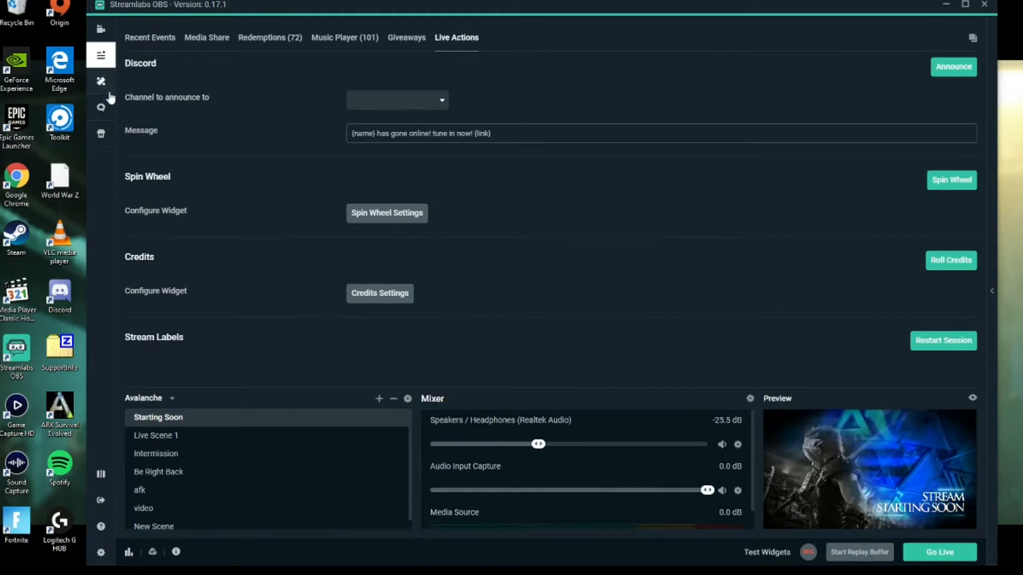
click(101, 107)
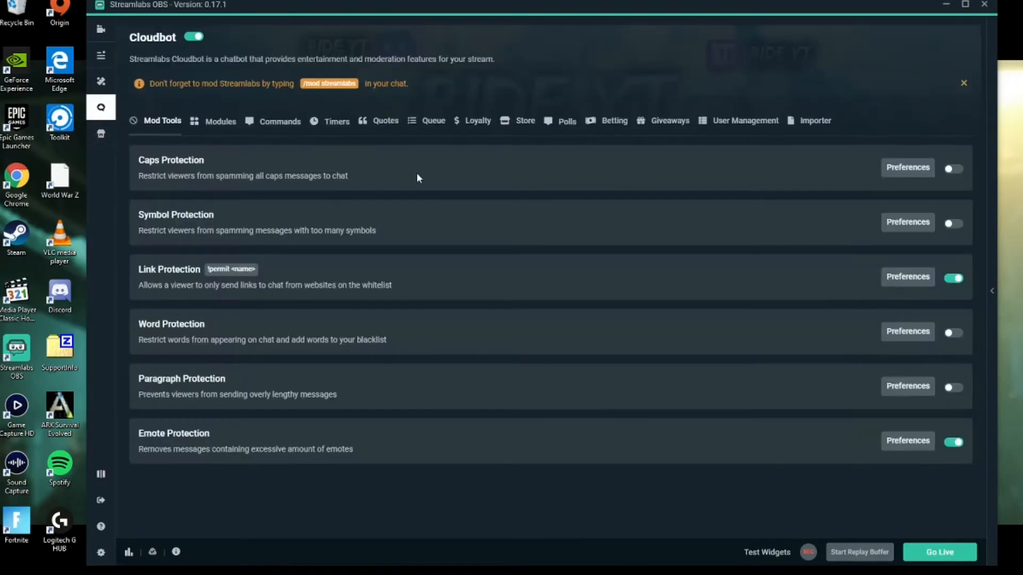
Review Cloudbot's Loyalty points tab, then go back to the live dashboard
click(477, 126)
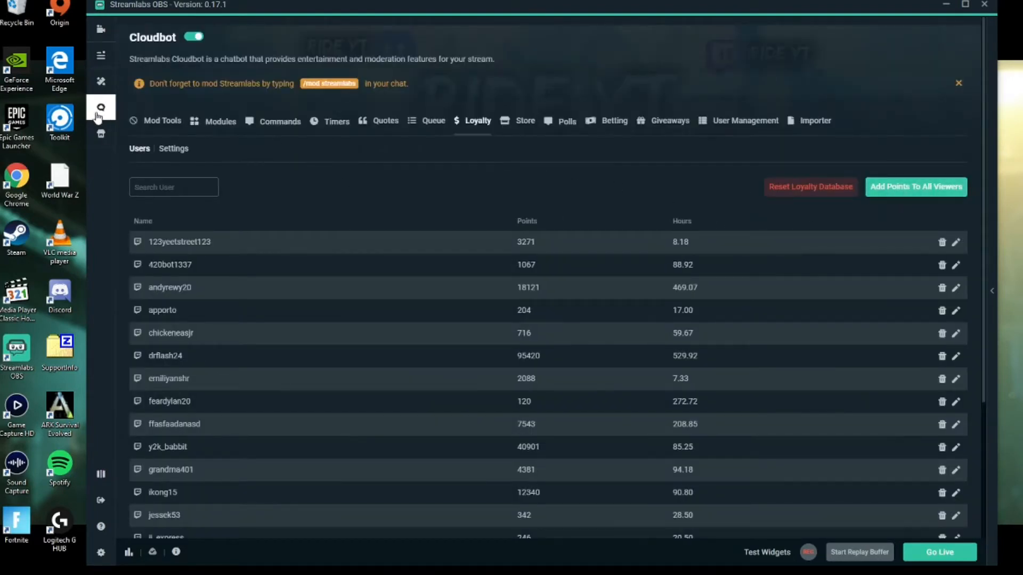
click(193, 38)
click(101, 55)
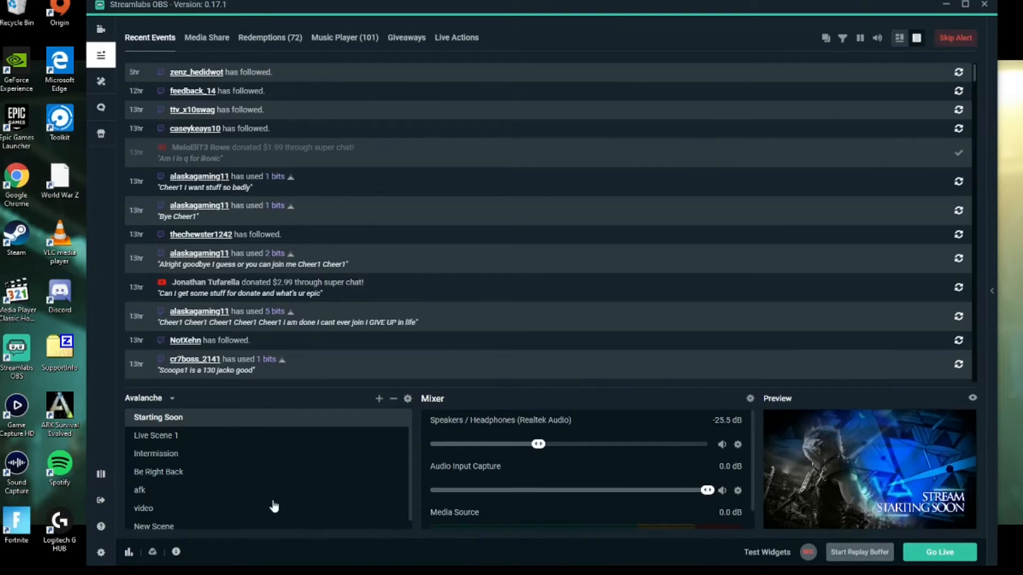
Check the Stream settings with Twitch as service, then switch to Chrome's el gato hd60 results
click(101, 553)
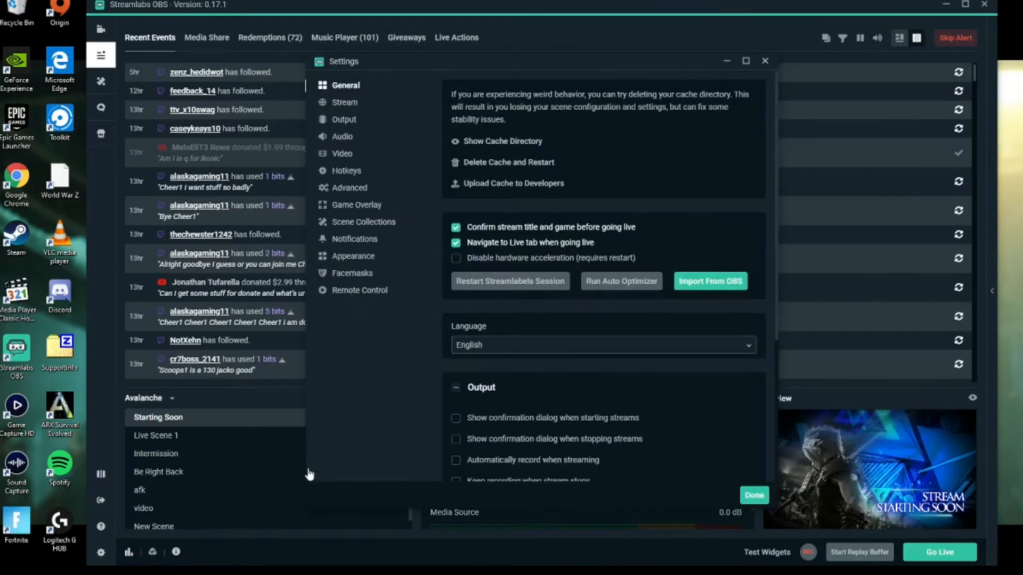
click(349, 104)
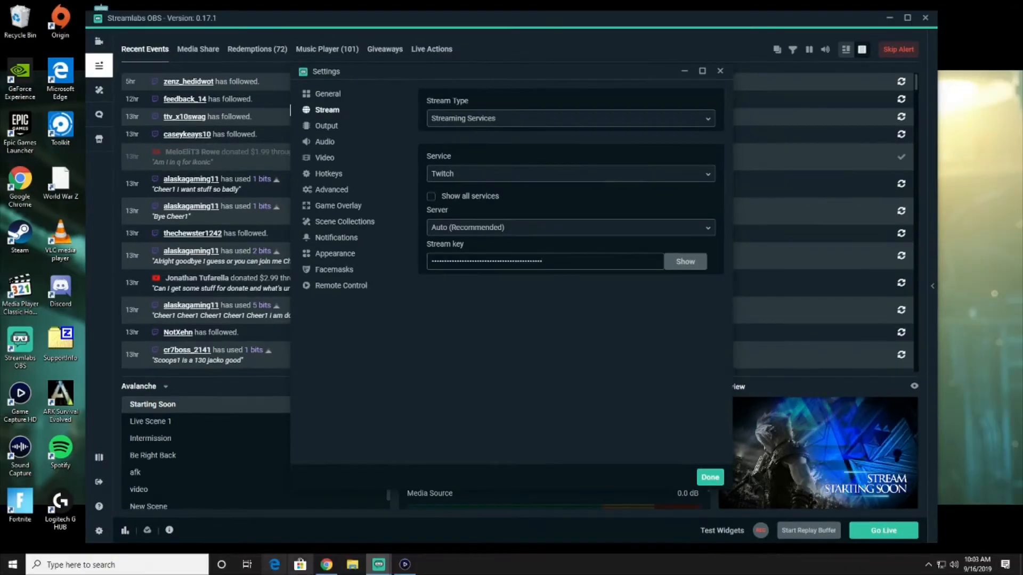
click(327, 566)
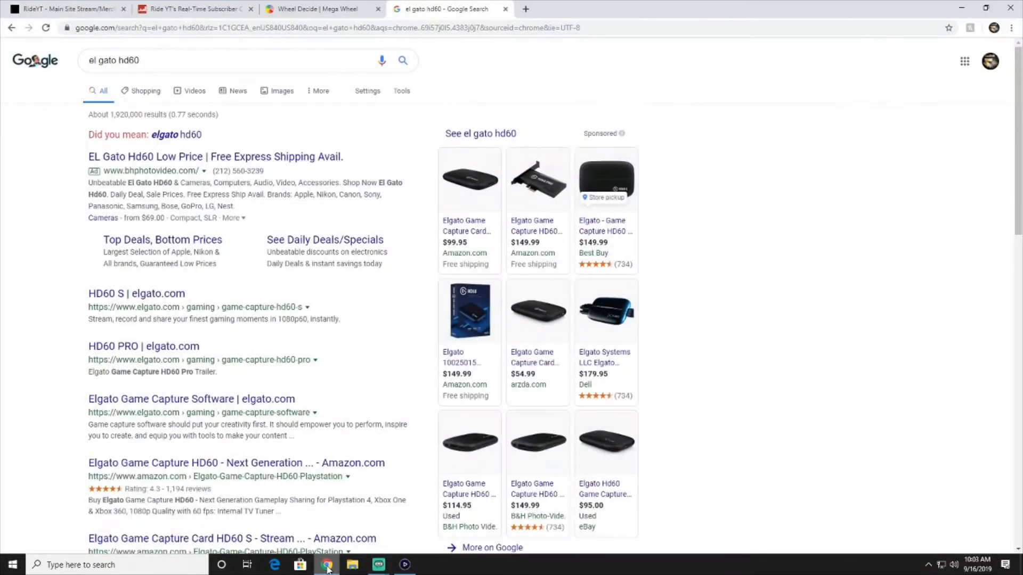
Go to Twitch and open the creator dashboard from the account menu
click(317, 31)
text(tw)
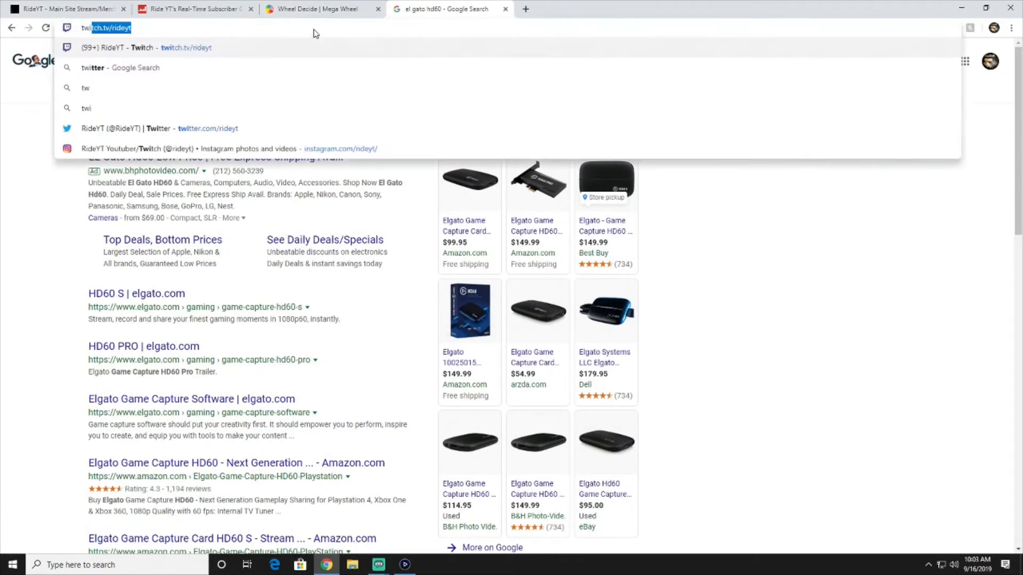
text(itch.tv/rideyt)
key(Return)
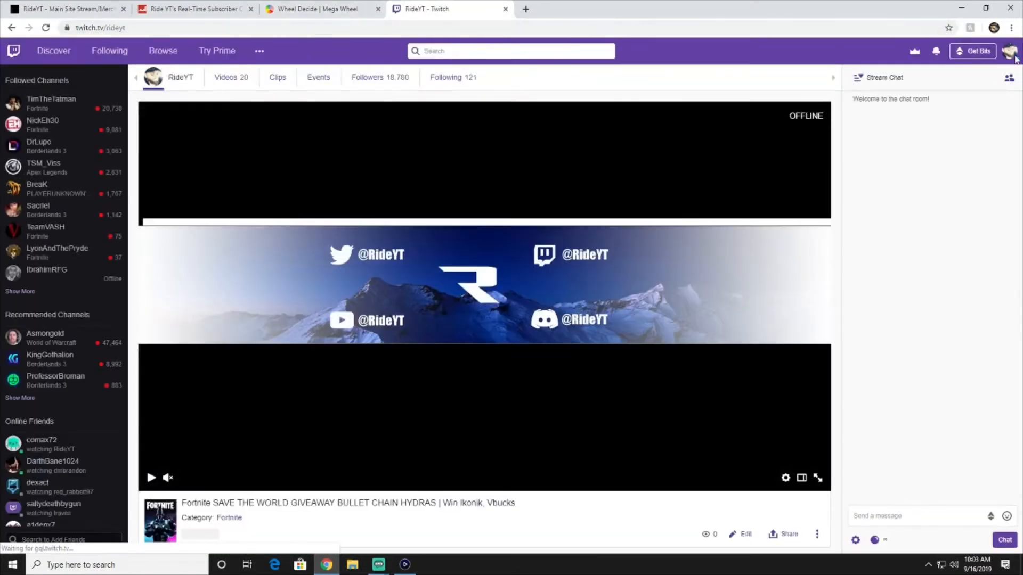
click(1009, 51)
click(950, 179)
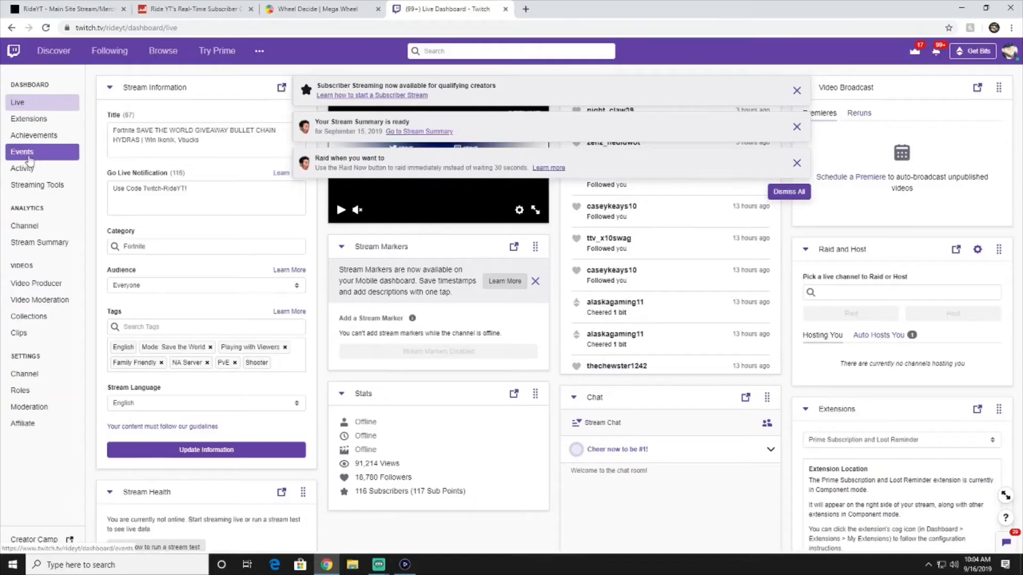
Load the channel's YouTube page via the 'you' address suggestion
click(300, 31)
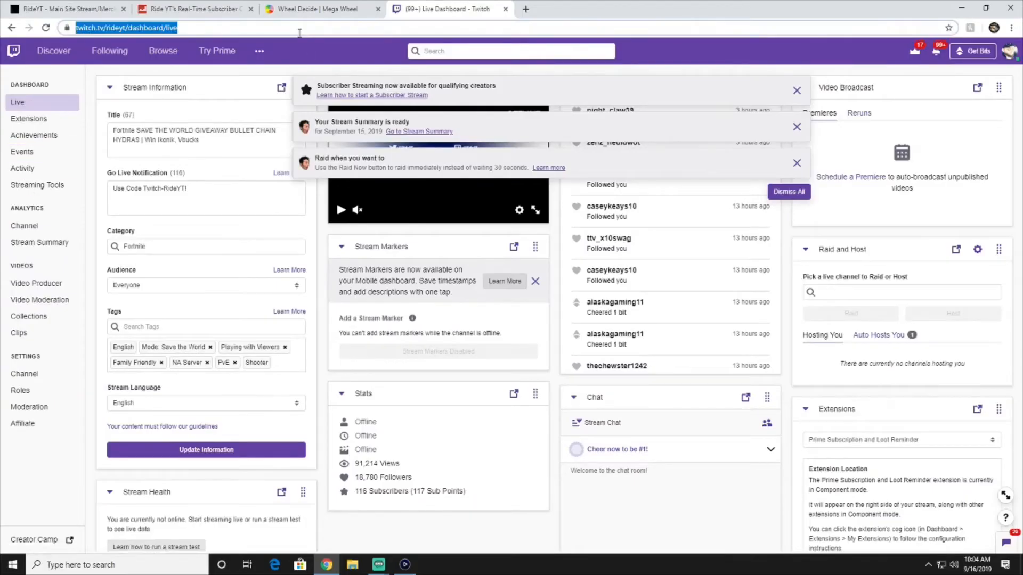
text(you)
key(Return)
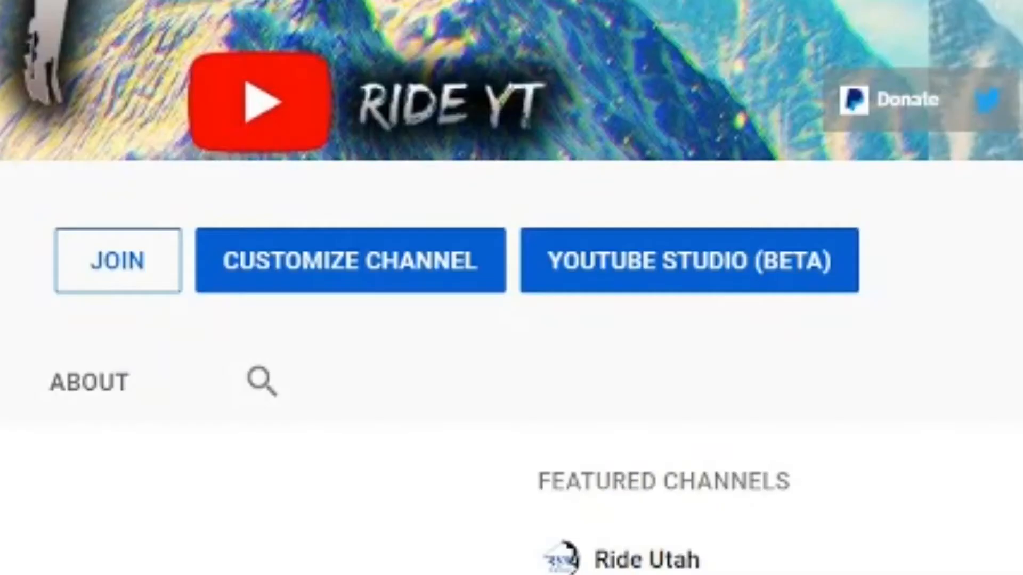
Open YouTube Studio's Live stream now dashboard and scroll to Encoder Setup
click(1012, 1)
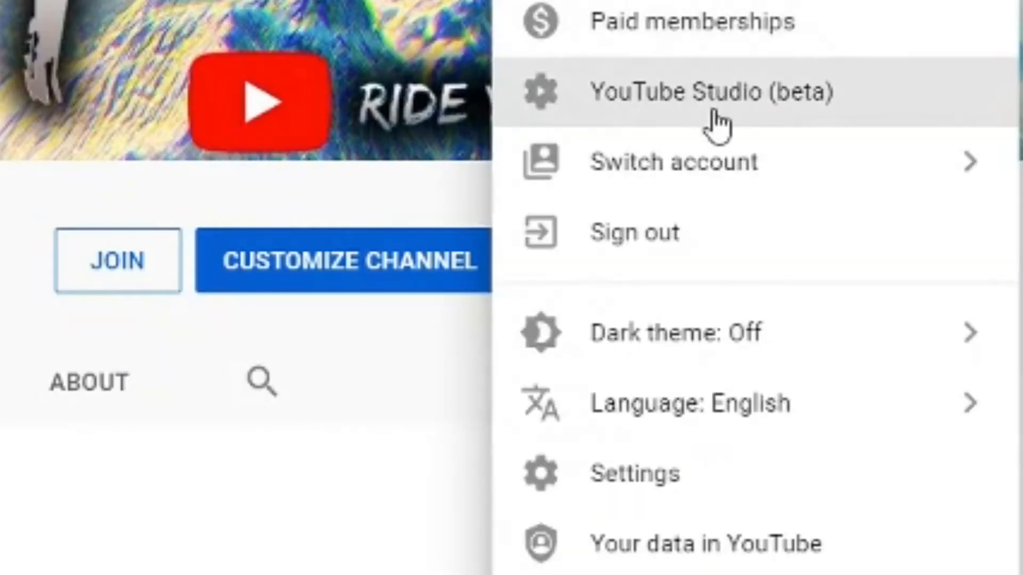
click(712, 105)
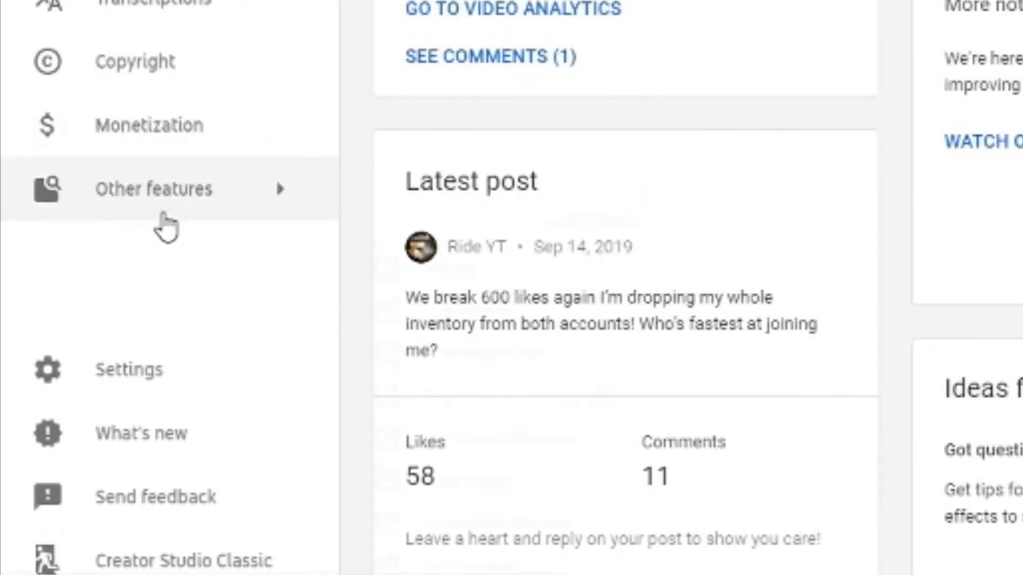
click(160, 223)
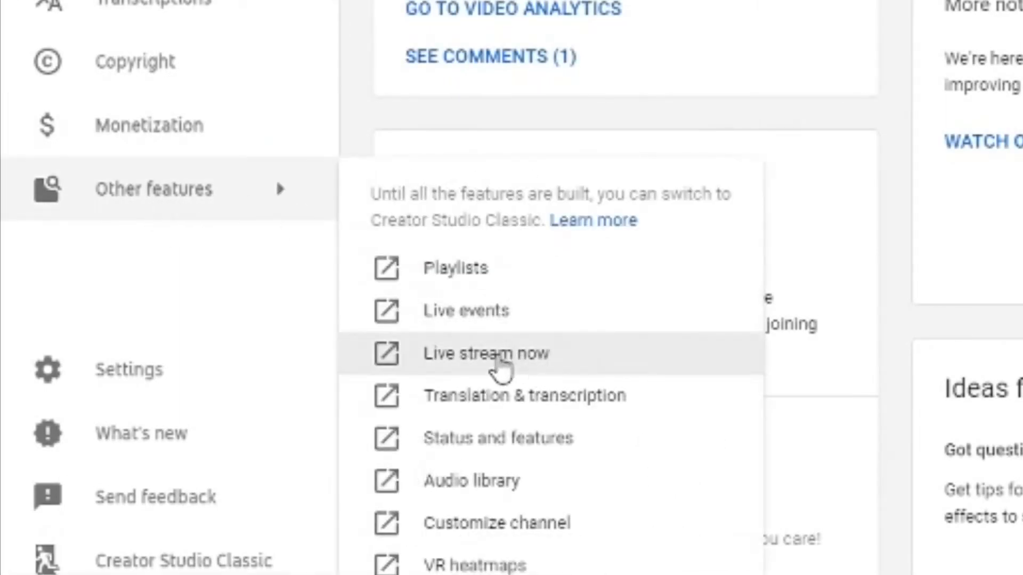
click(499, 359)
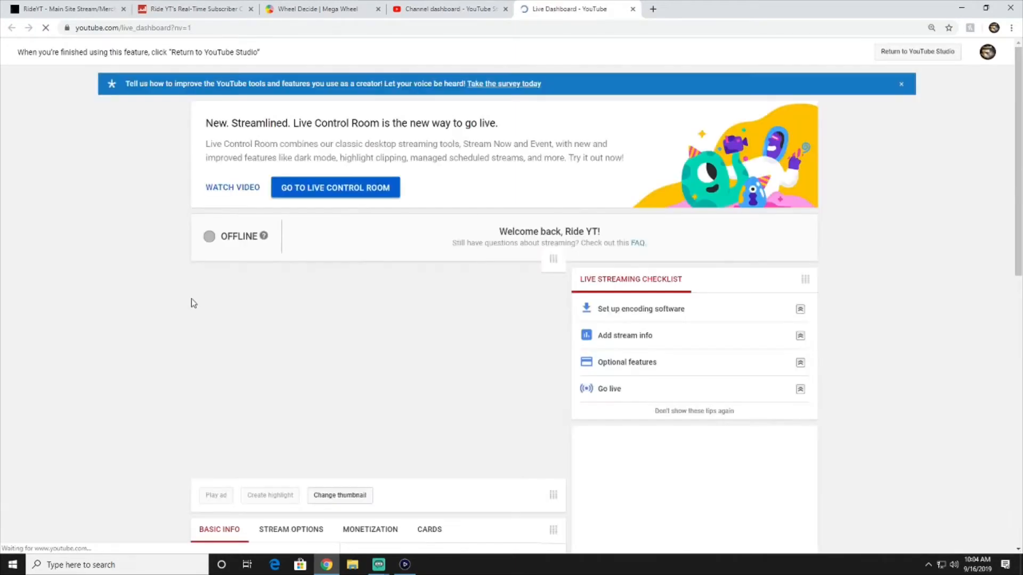
scroll(149, 325, down, 10)
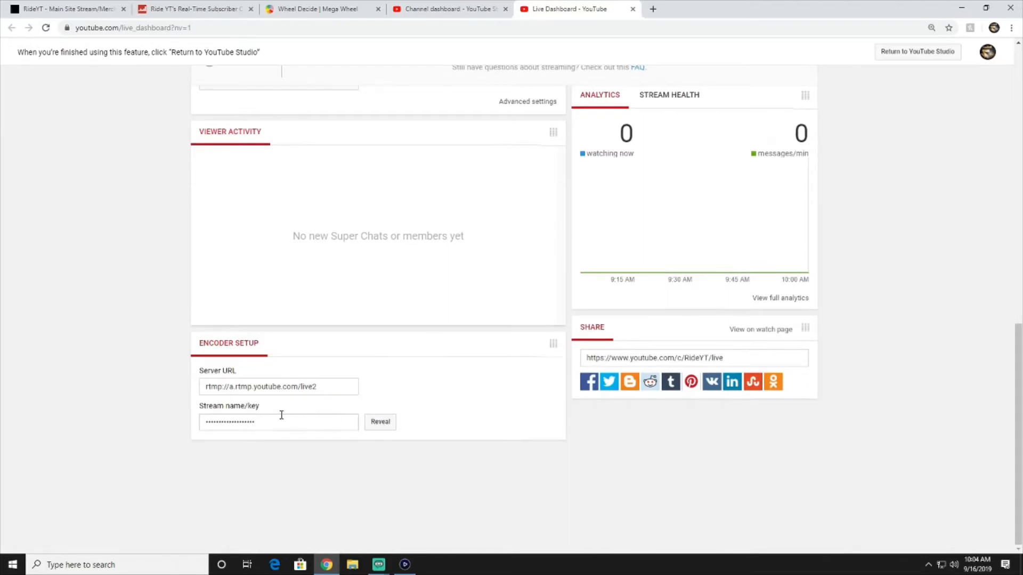
In Streamlabs OBS Stream settings, confirm Twitch stays the service, then open Output settings
click(971, 7)
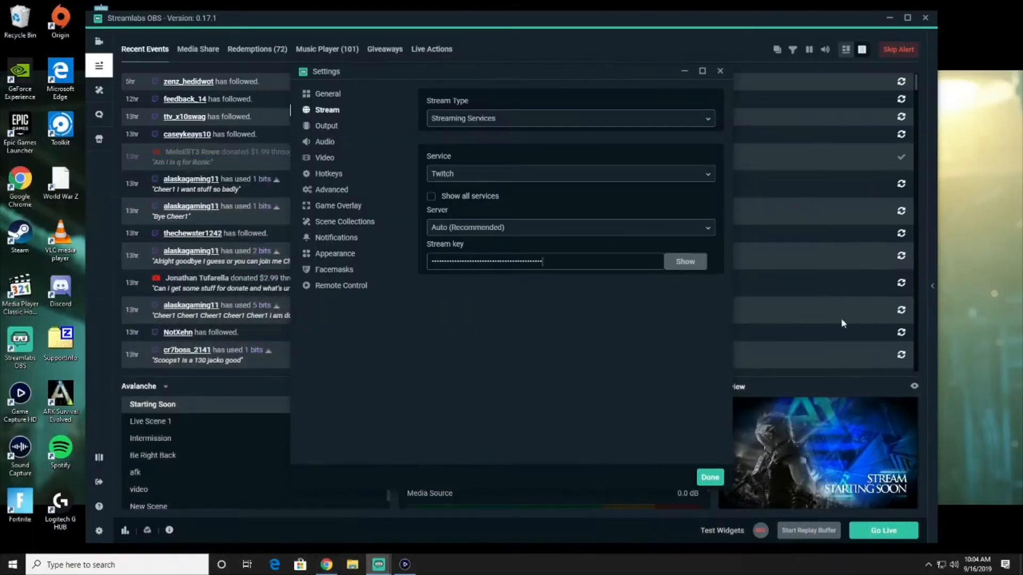
double_click(564, 262)
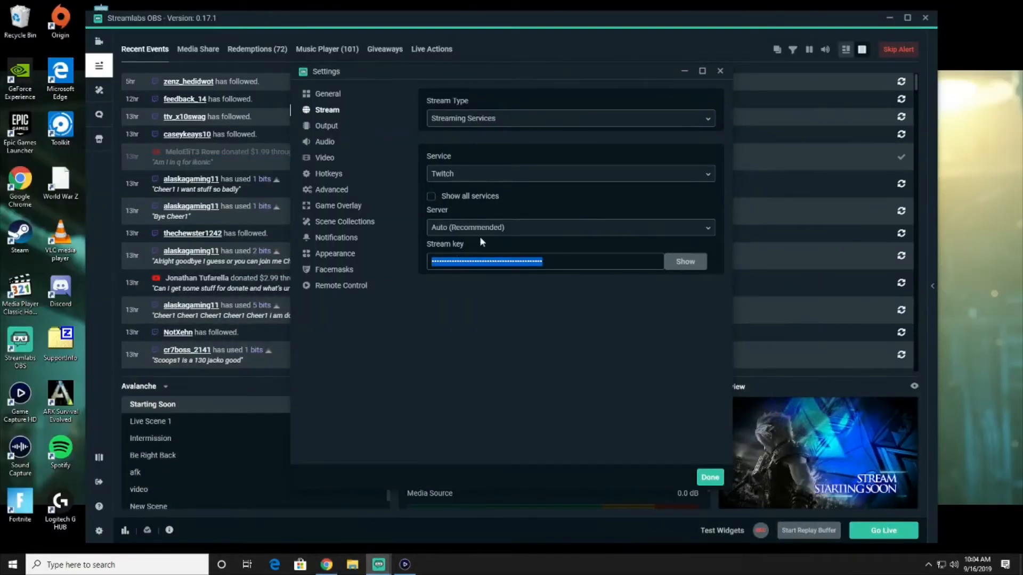
click(458, 175)
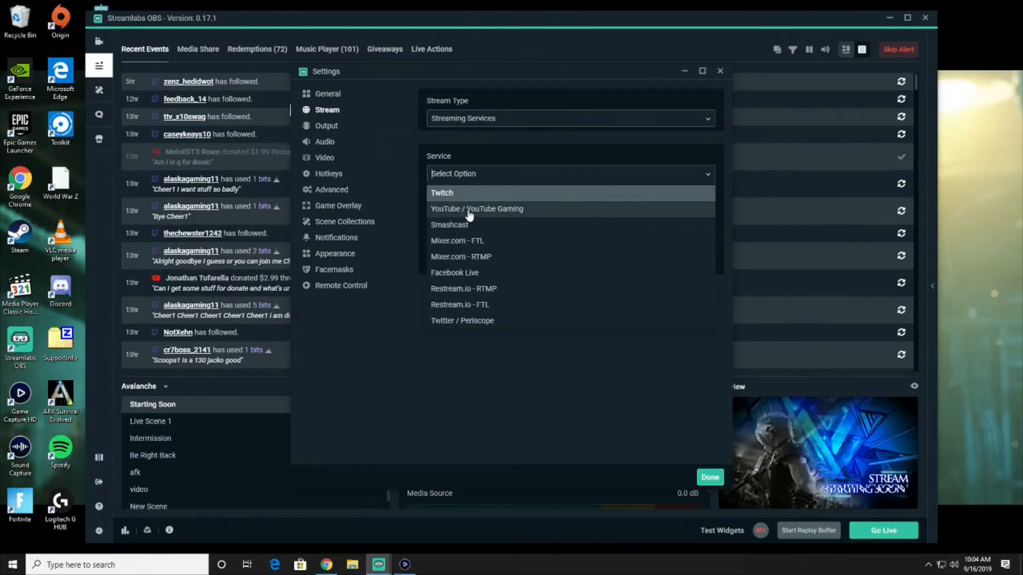
click(681, 373)
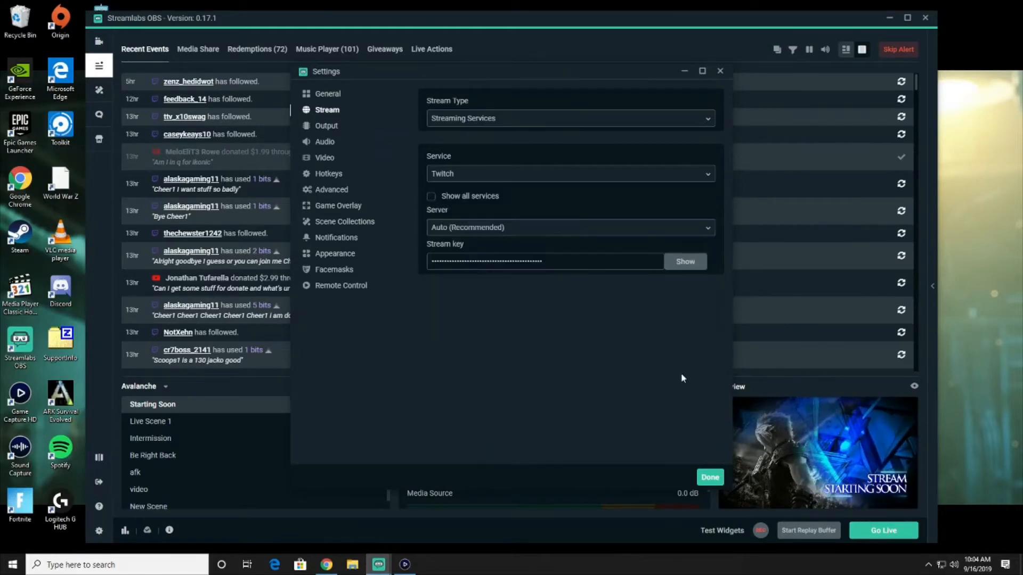
click(495, 169)
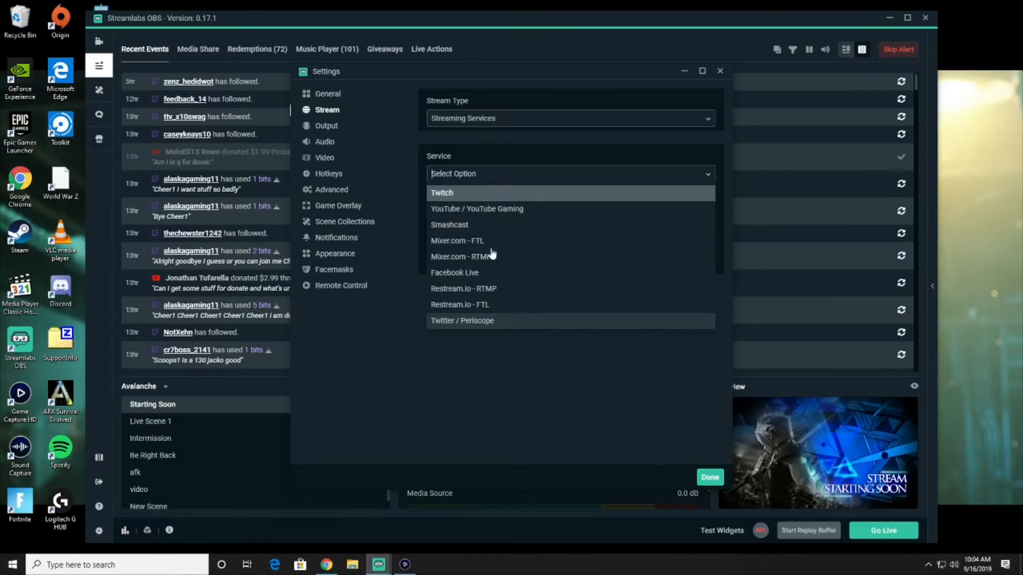
click(537, 377)
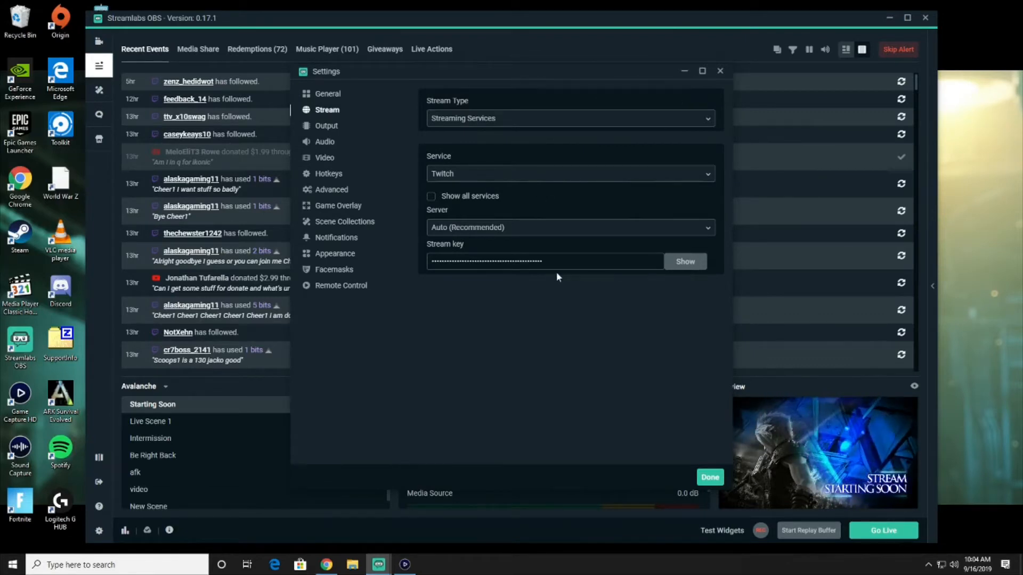
click(325, 127)
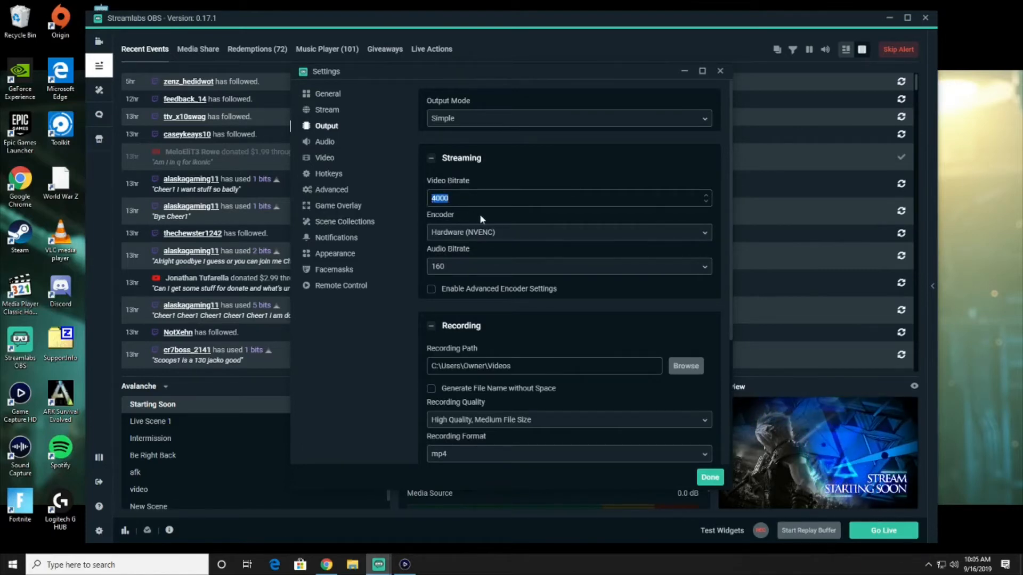
Select the Hardware (NVENC) encoder, then bring up Task Manager with Ctrl+Shift+Esc
click(477, 241)
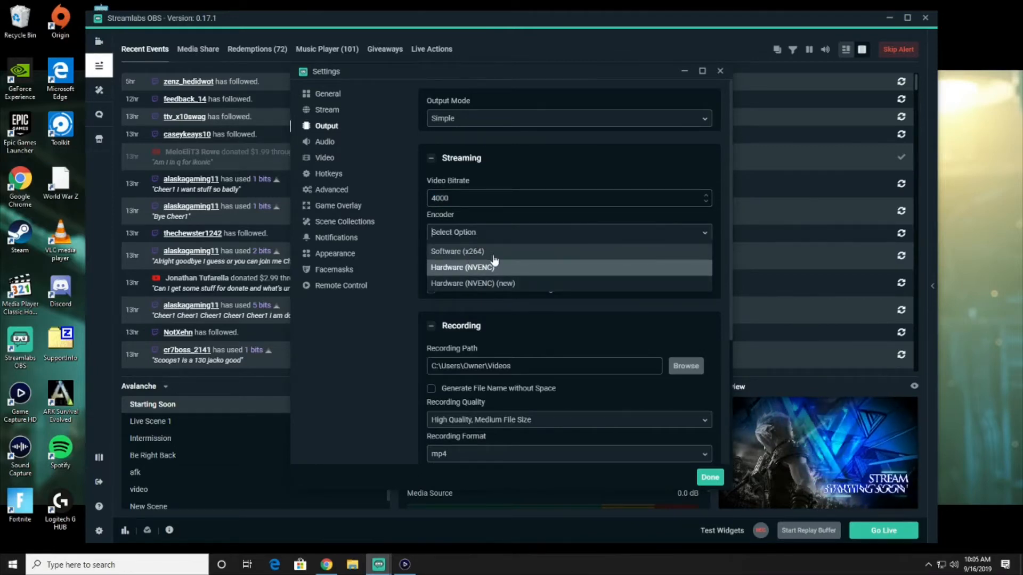
click(467, 269)
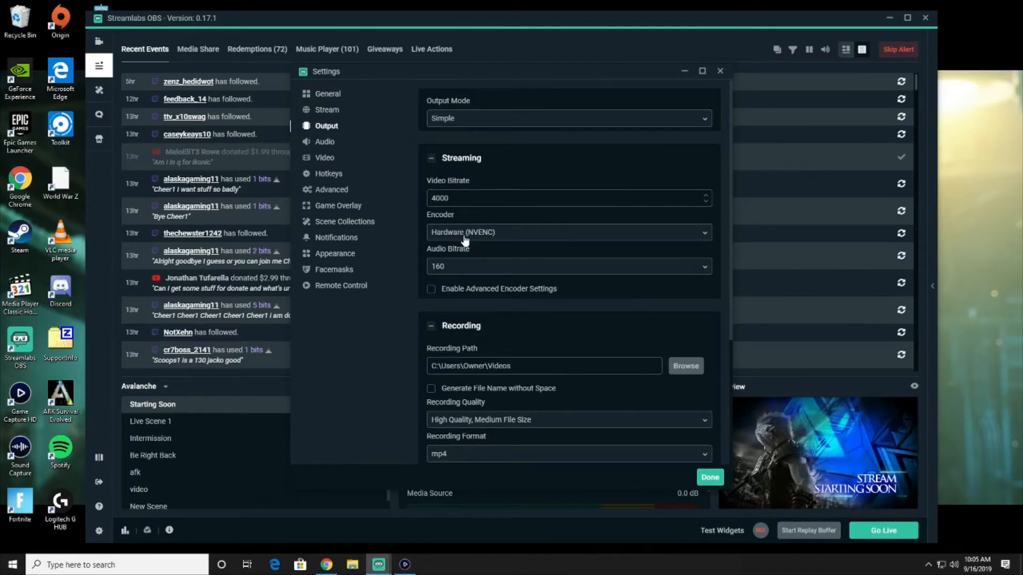
key(ctrl+shift+Escape)
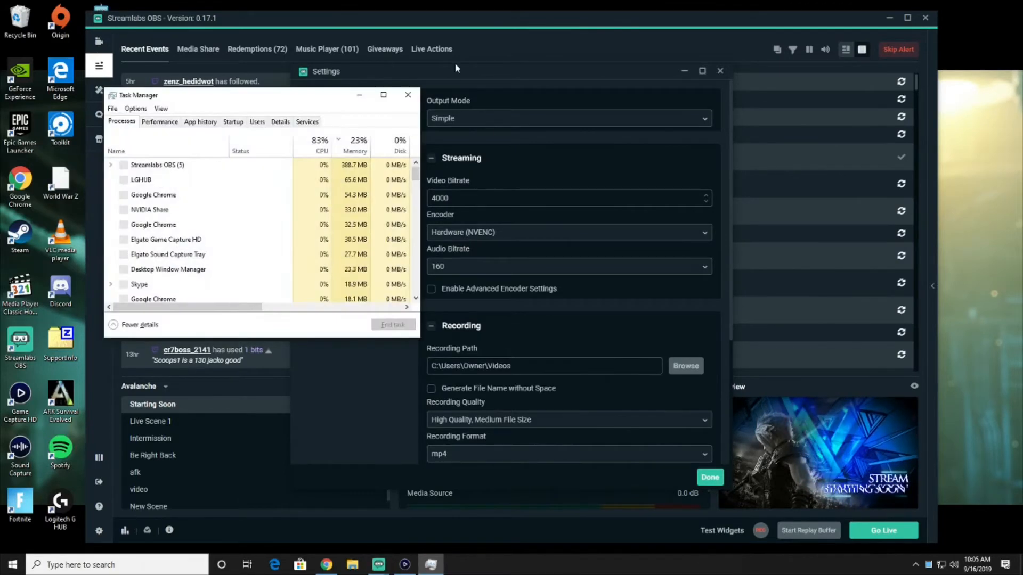
Move Task Manager right and widen it to reveal the GPU usage columns
drag(195, 100, 270, 101)
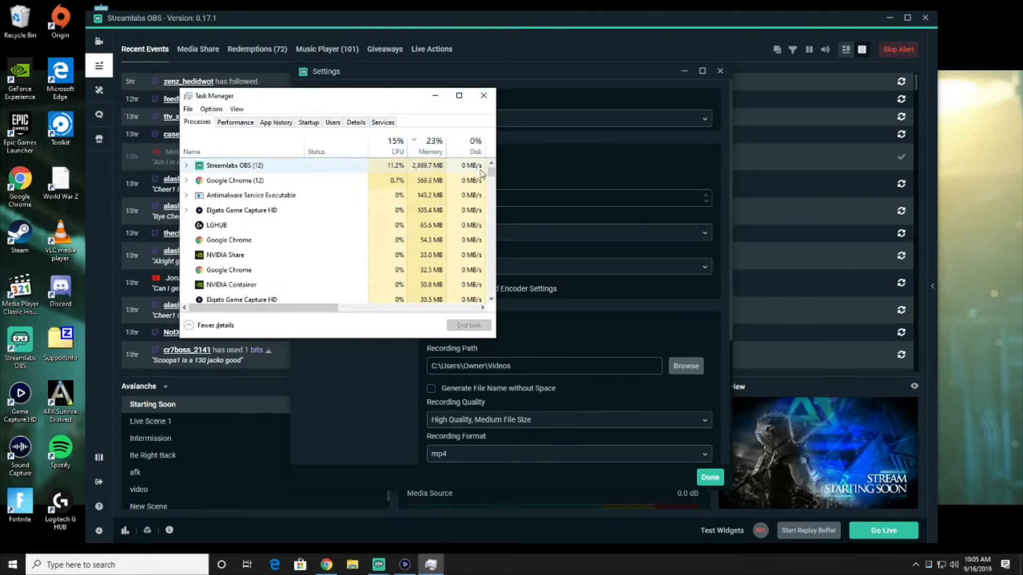
drag(496, 147, 662, 147)
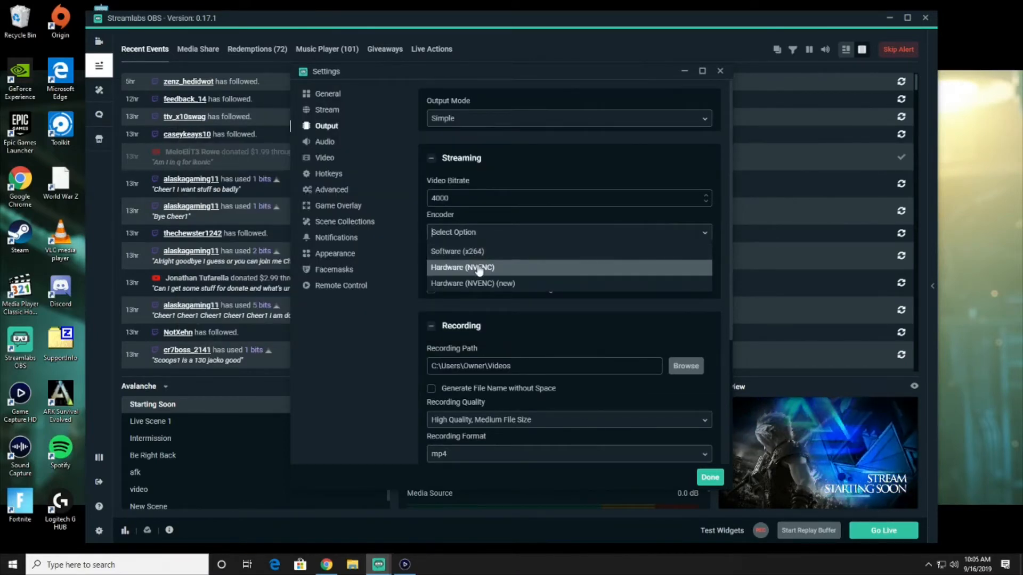
Keep Hardware (NVENC) as the streaming encoder, save the settings, and return to the YouTube Live Dashboard
click(478, 268)
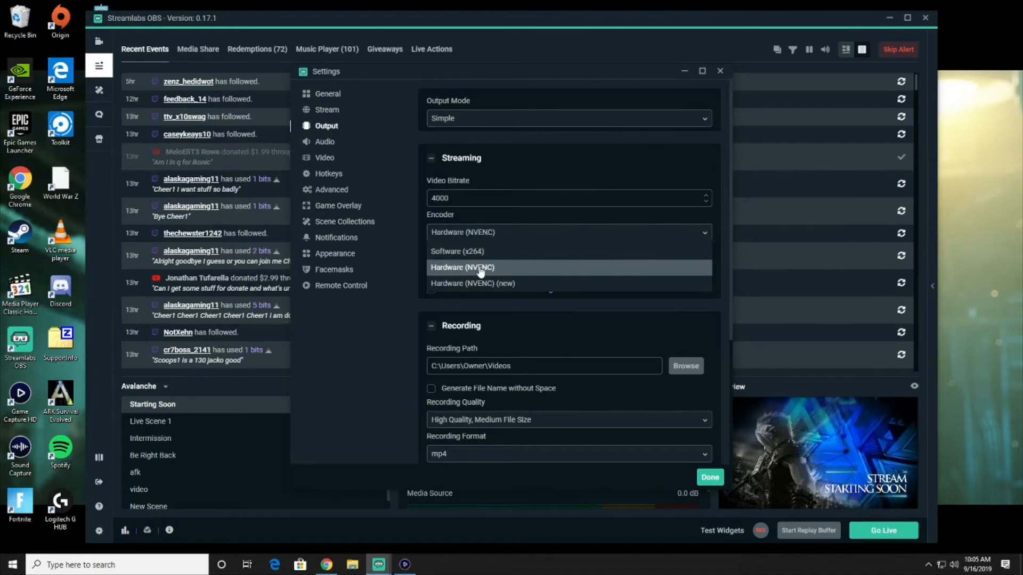
click(478, 235)
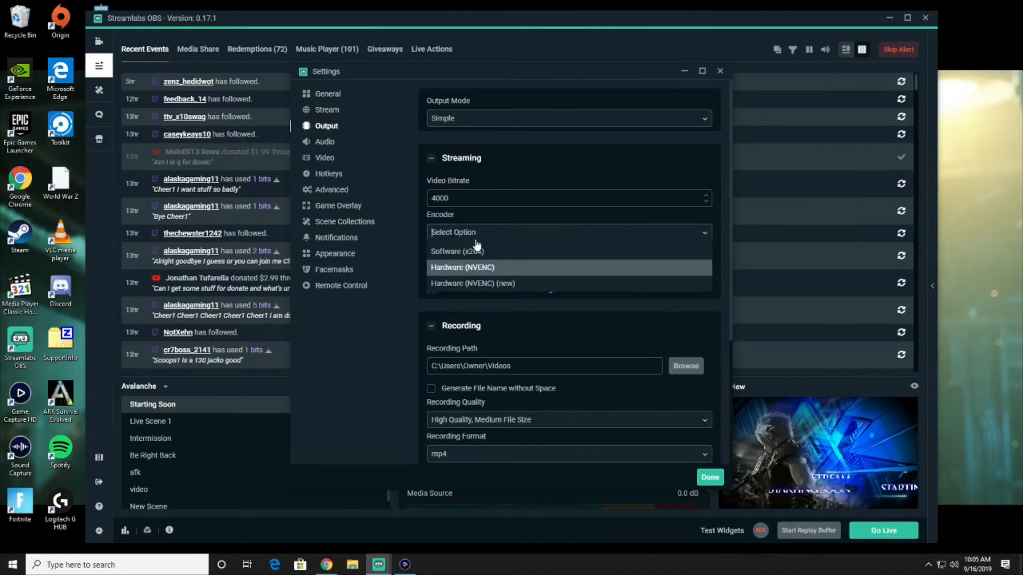
click(468, 269)
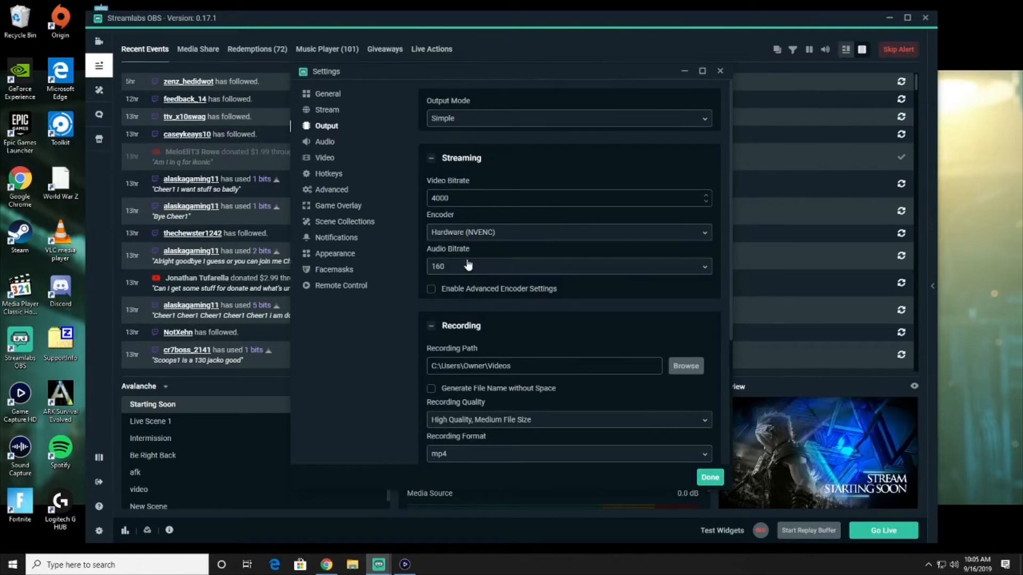
click(709, 477)
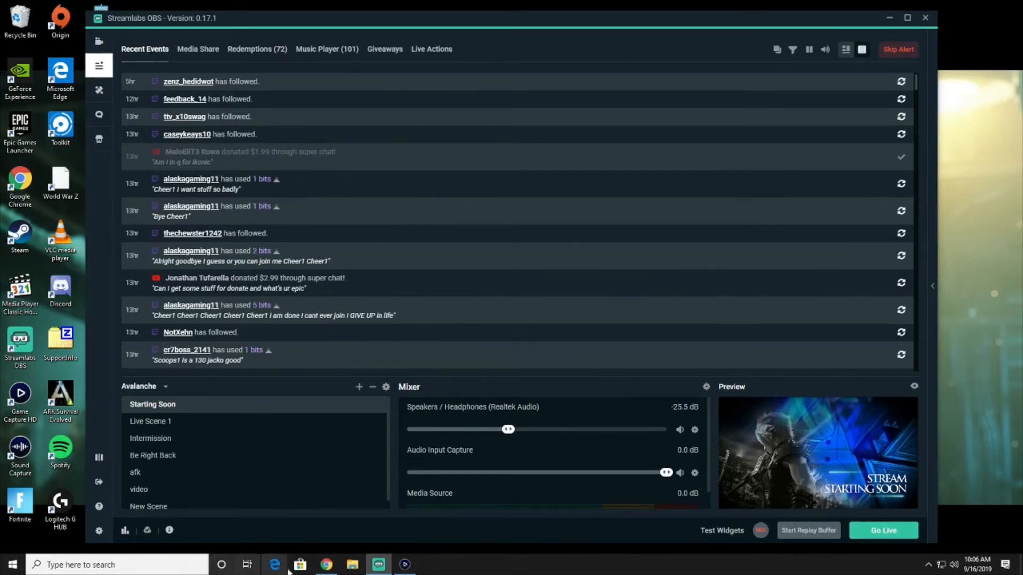
click(326, 564)
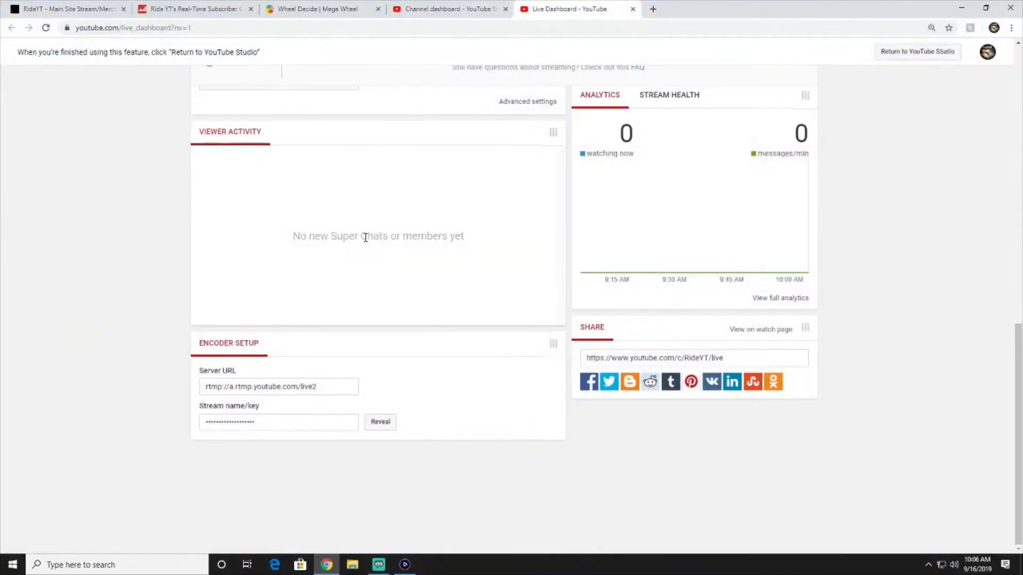
Check YouTube's Stream Health, which reports no active stream
scroll(777, 175, up, 10)
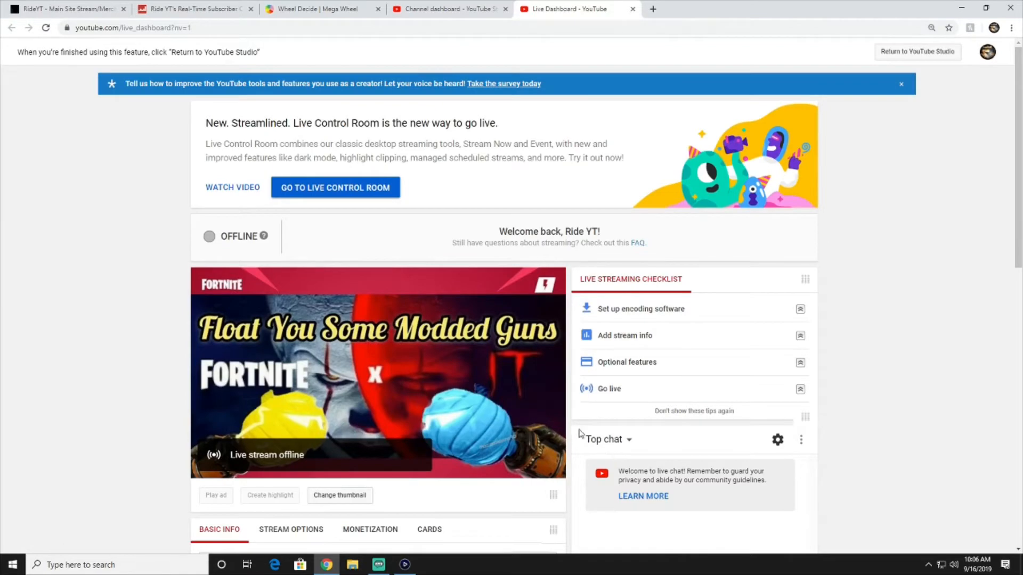
scroll(719, 374, down, 3)
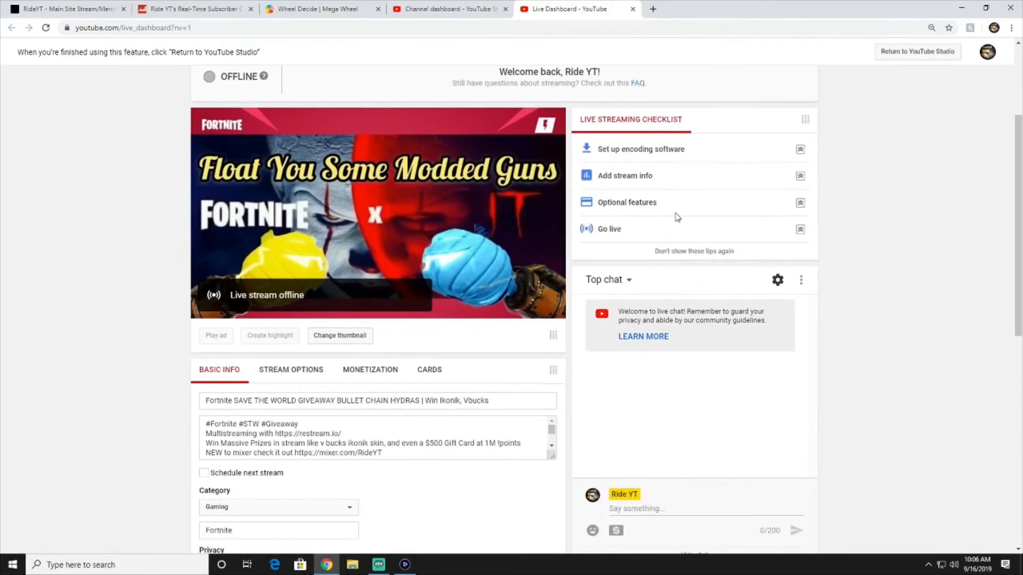
scroll(744, 192, up, 2)
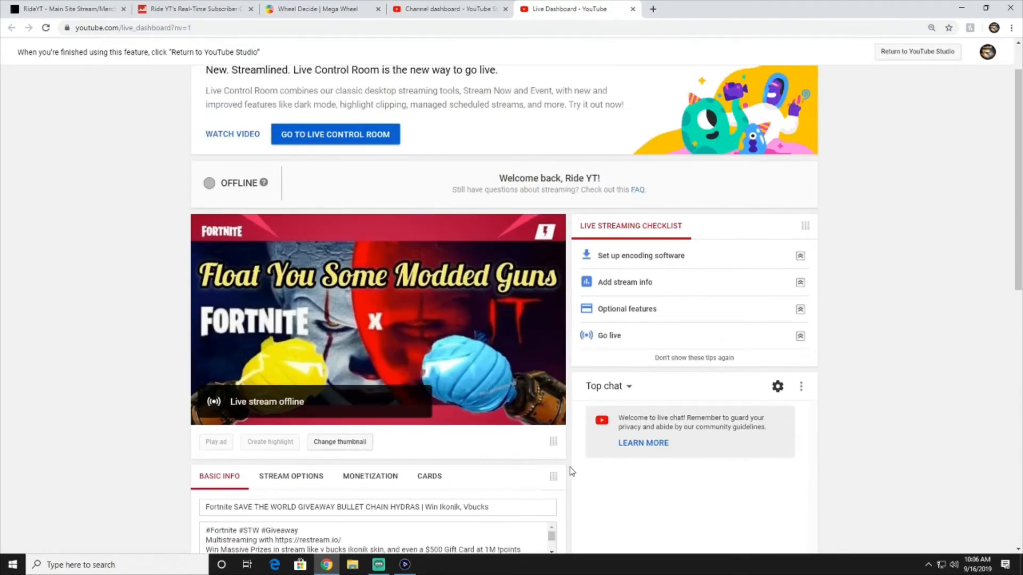
scroll(571, 472, down, 6)
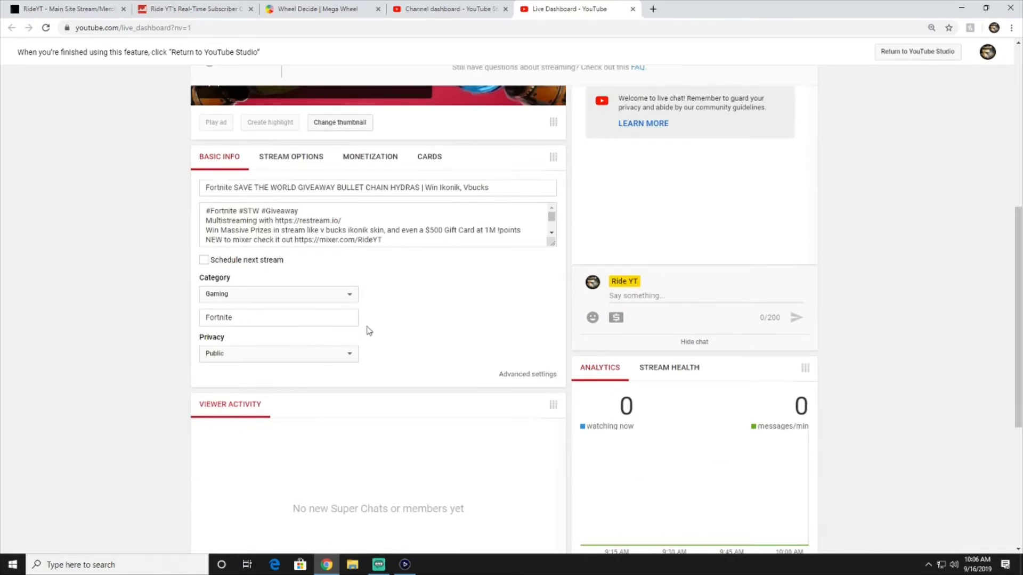
click(658, 371)
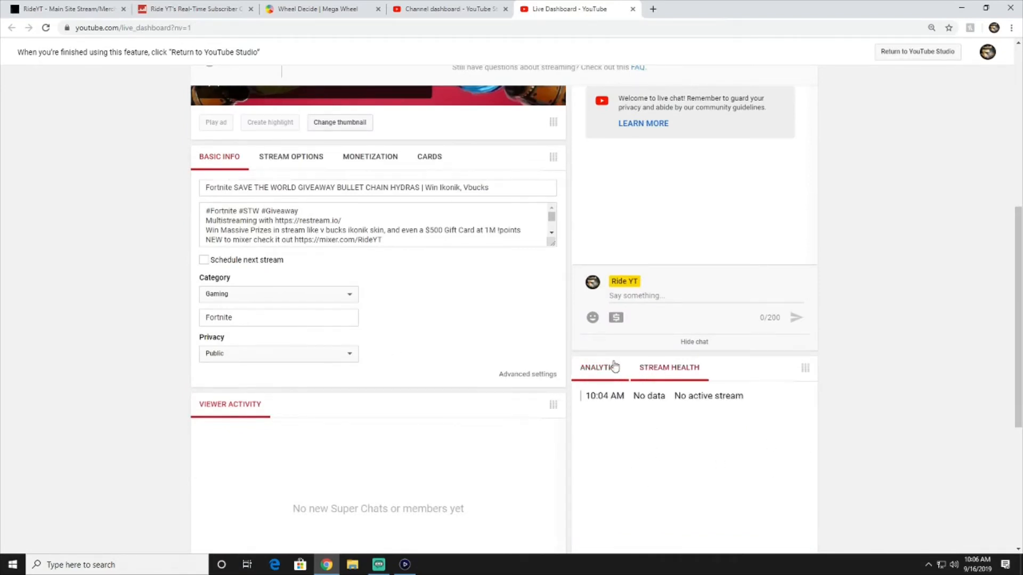
Review the Encoder Setup under Analytics, then bring Streamlabs OBS back to the front
click(597, 371)
scroll(526, 373, down, 5)
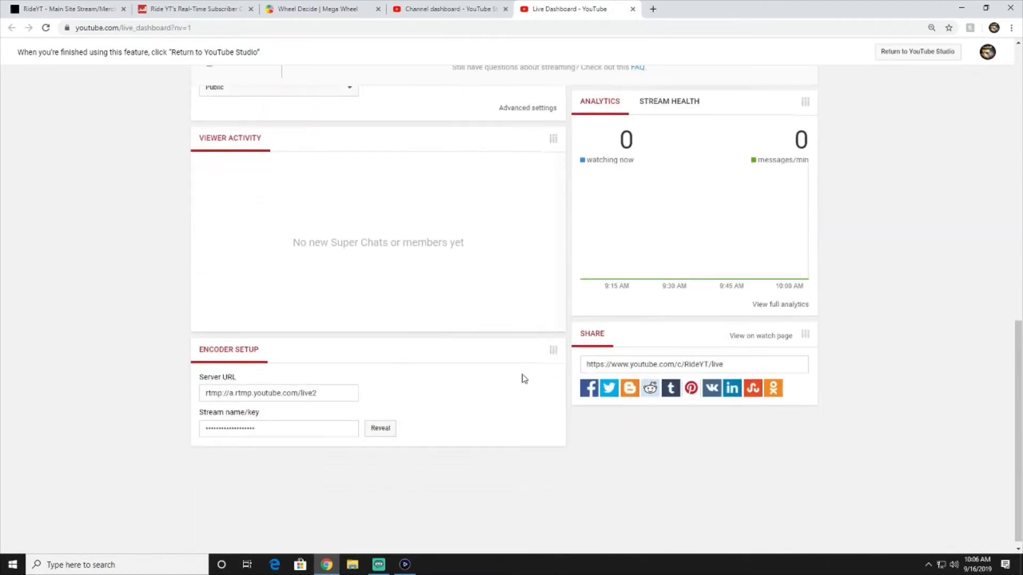
click(382, 568)
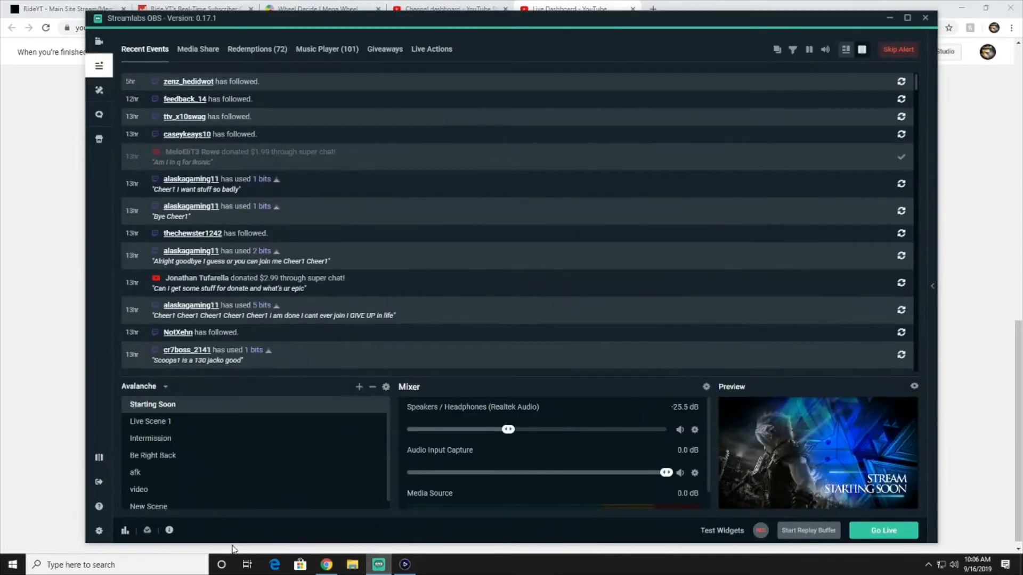
Read the app-updated notice in Notifications, then close the window
click(170, 531)
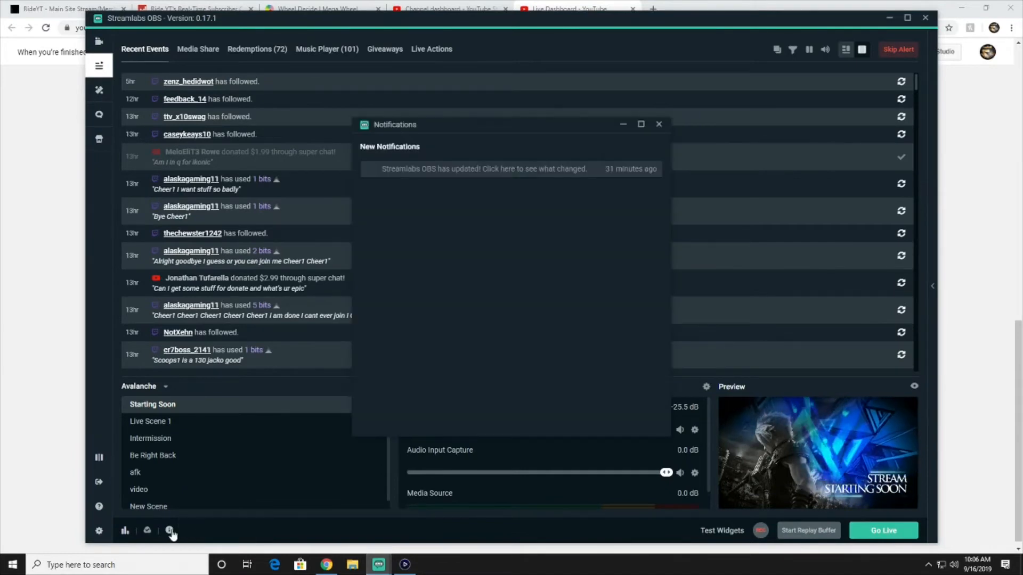
click(659, 124)
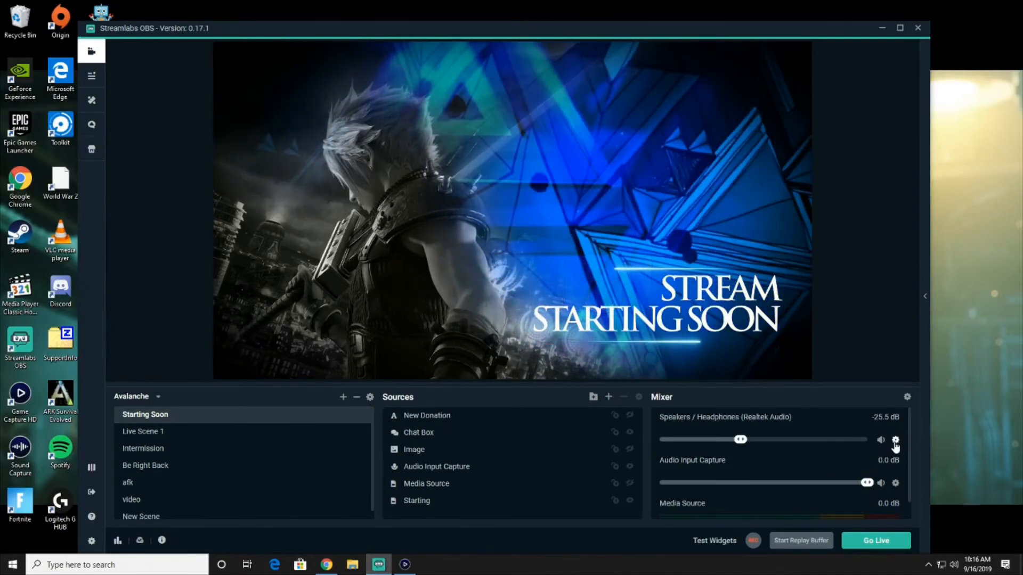
click(895, 442)
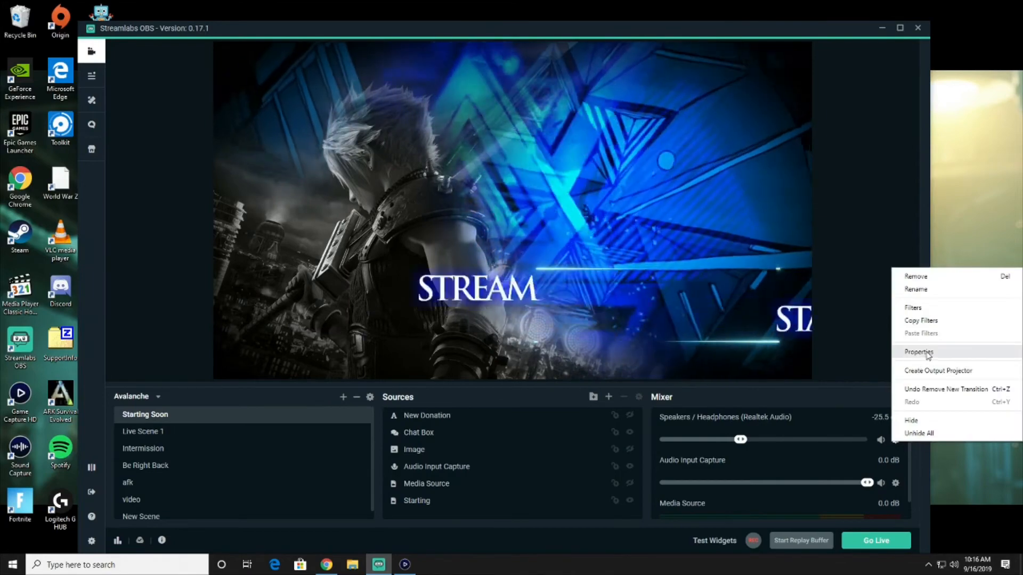
click(912, 349)
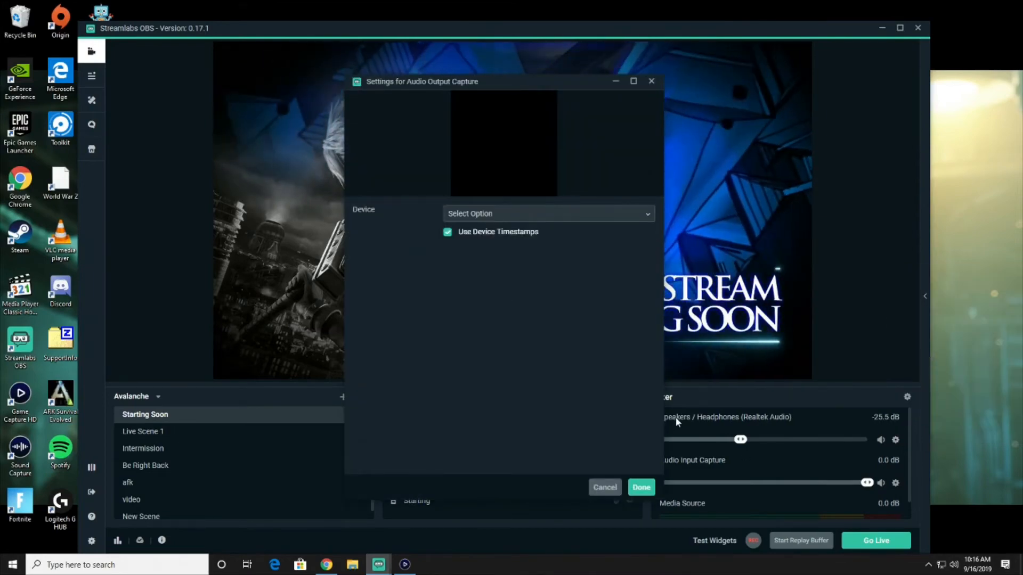
click(651, 81)
click(608, 397)
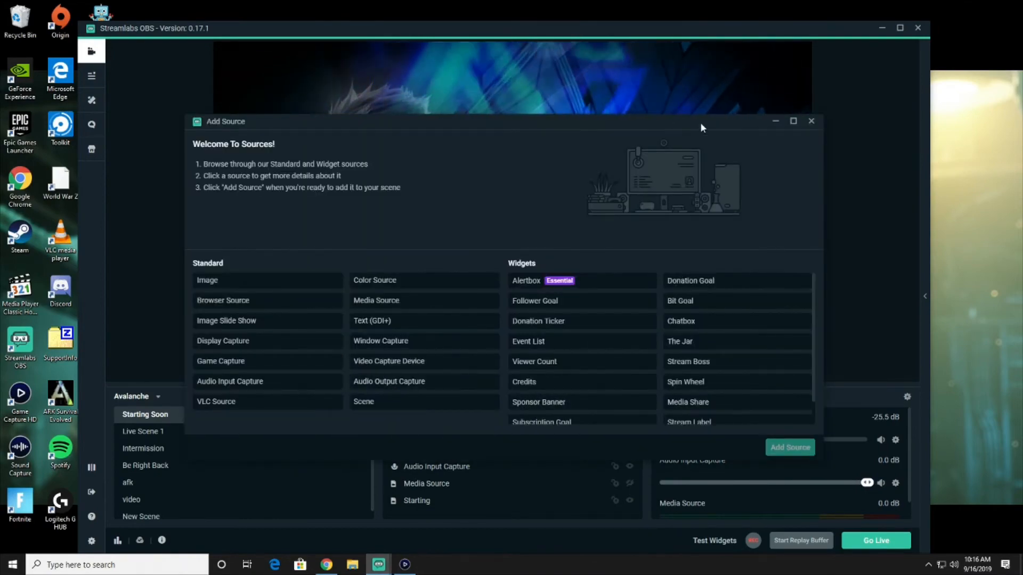
click(811, 121)
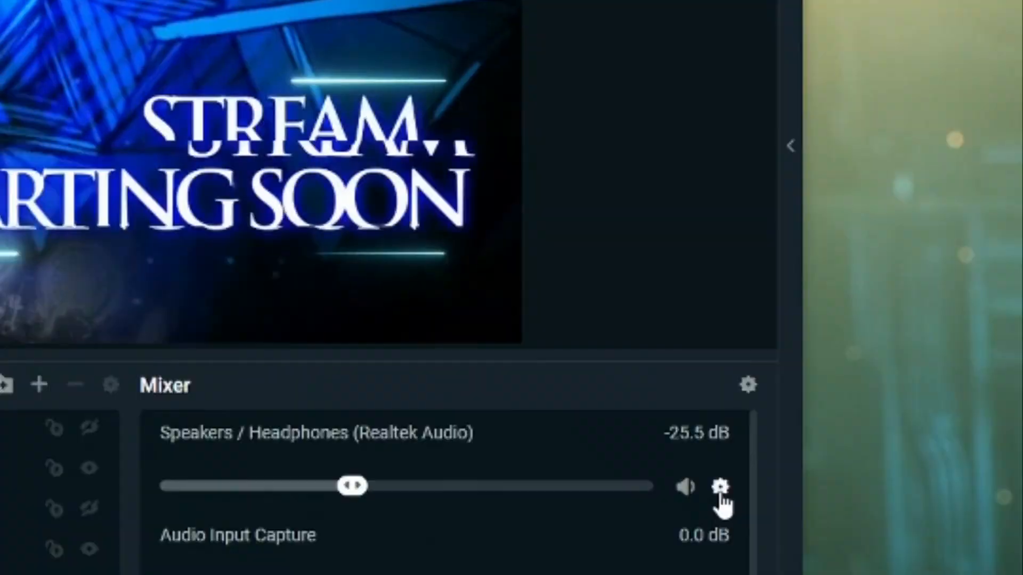
click(895, 440)
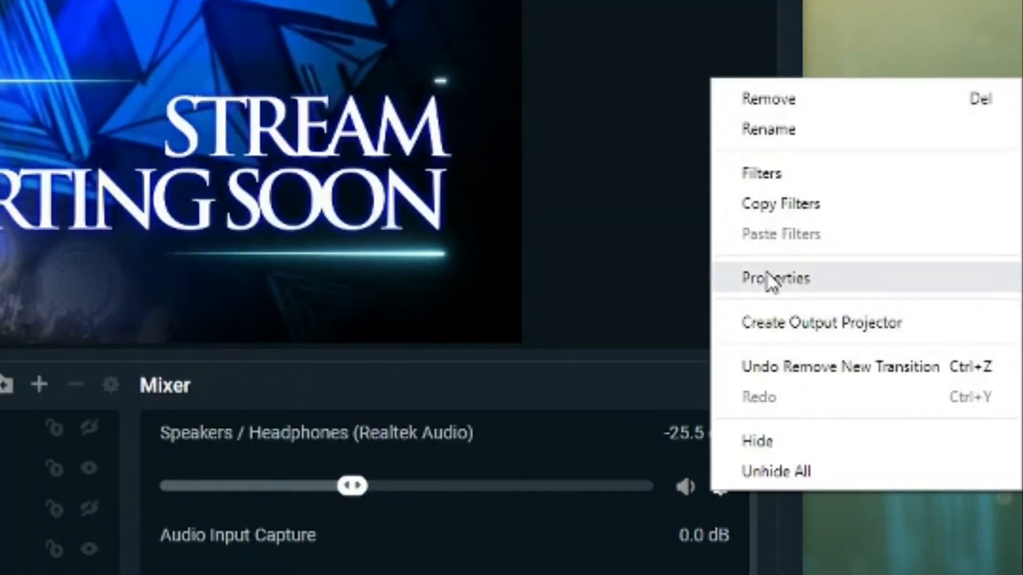
click(770, 280)
click(517, 213)
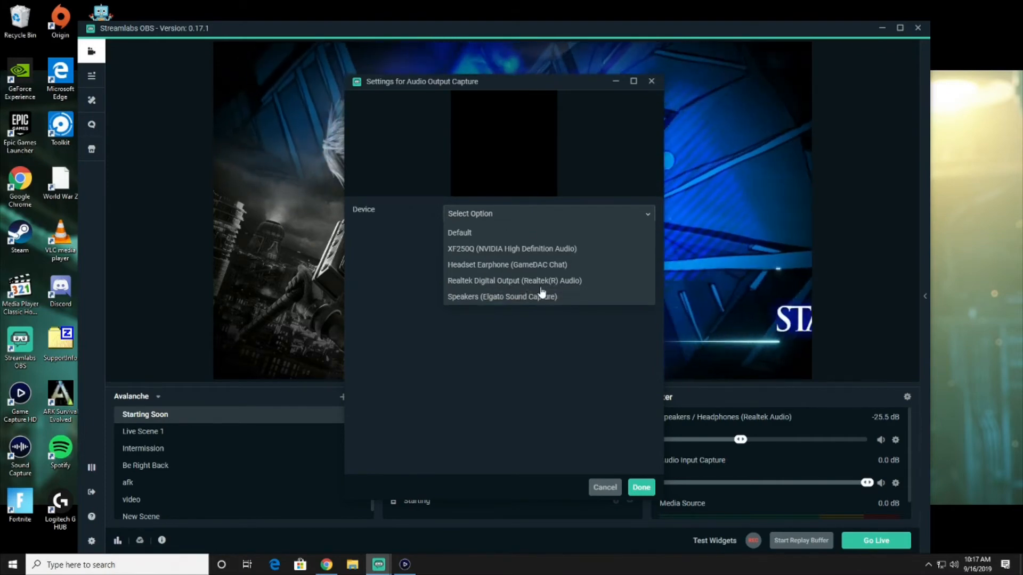
click(641, 487)
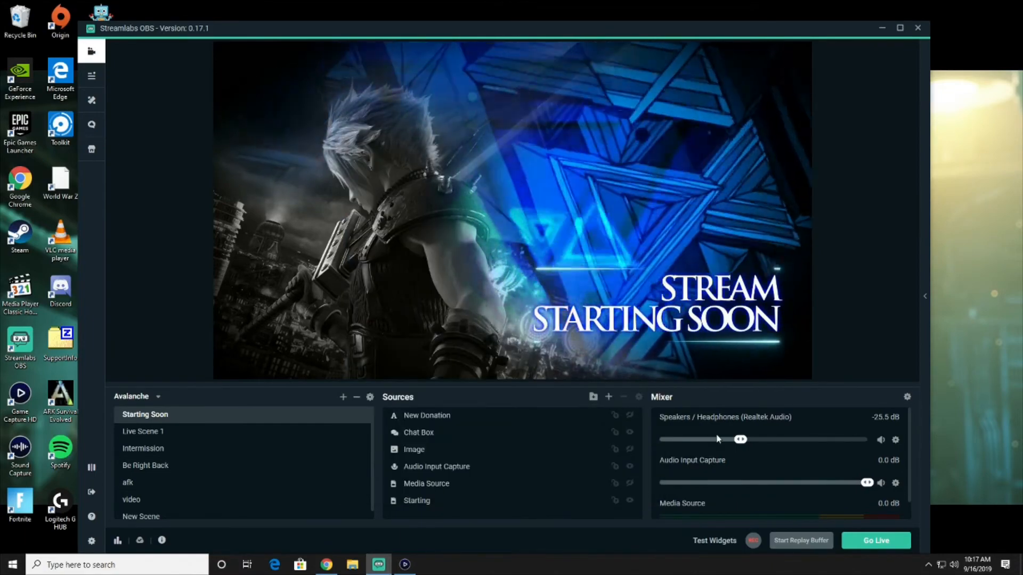
scroll(710, 476, down, 1)
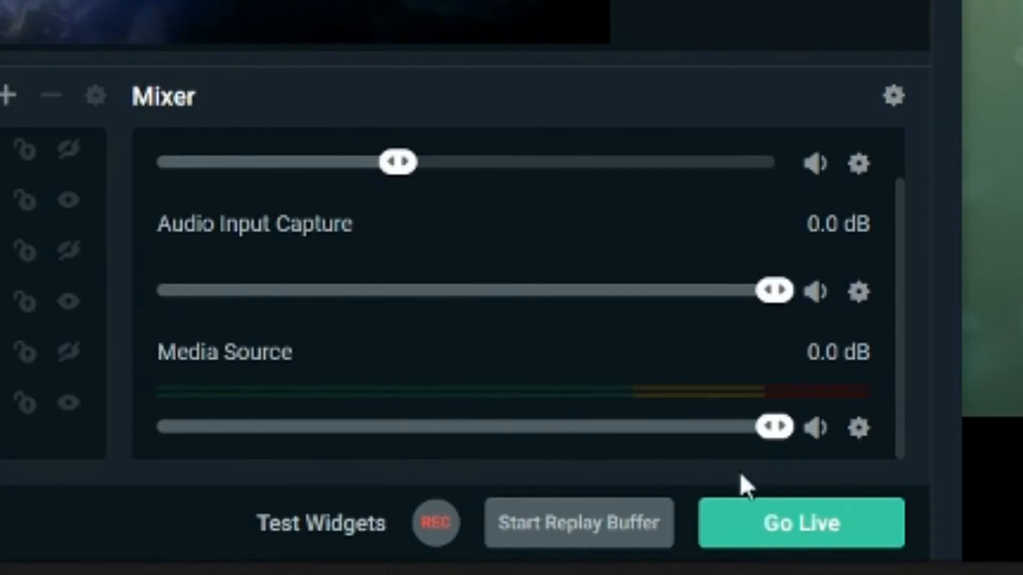
drag(748, 434, 781, 434)
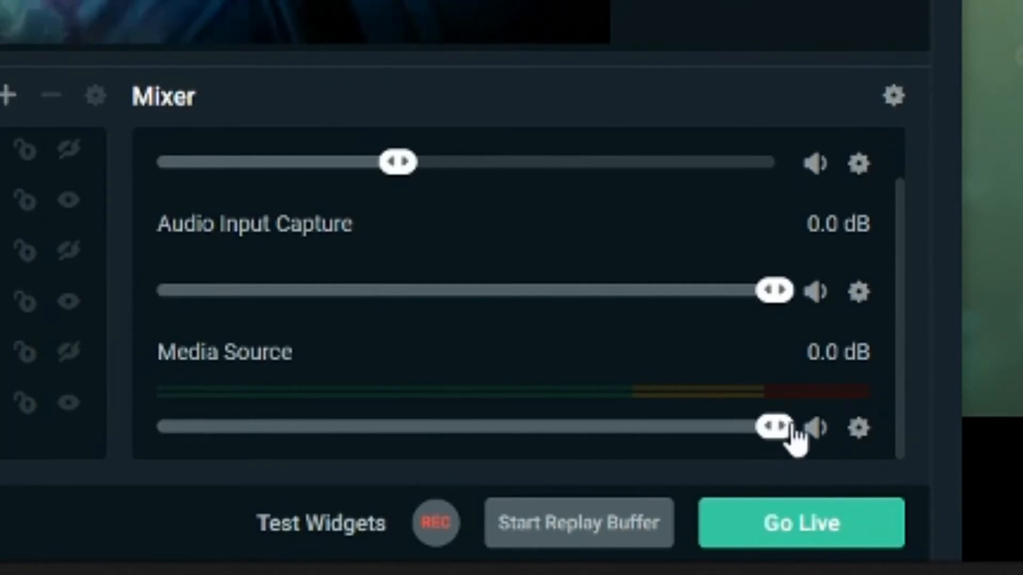
drag(772, 434, 226, 426)
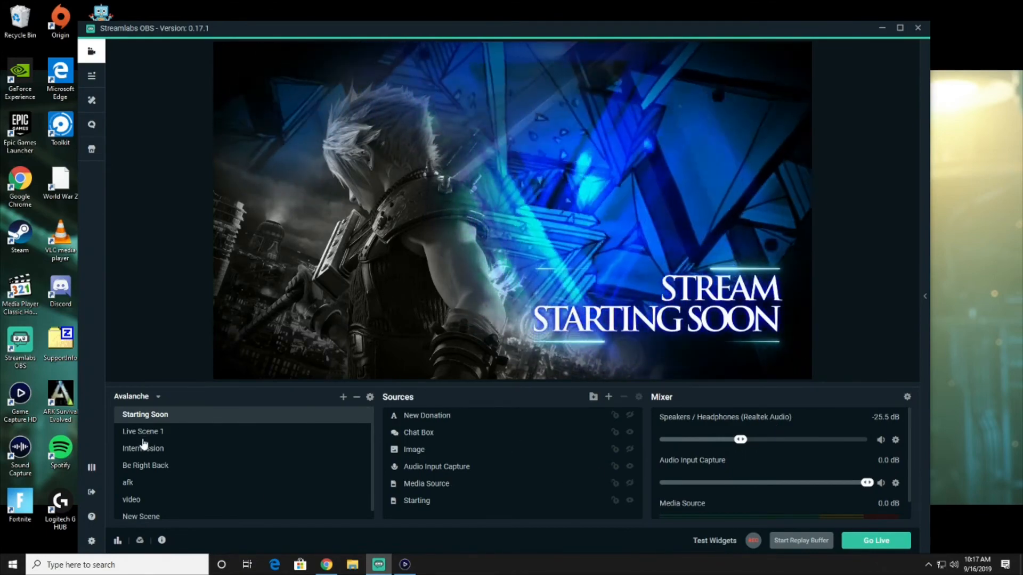
Switch to Live Scene 1 and move the Chat Box overlay down and left on the canvas
click(149, 437)
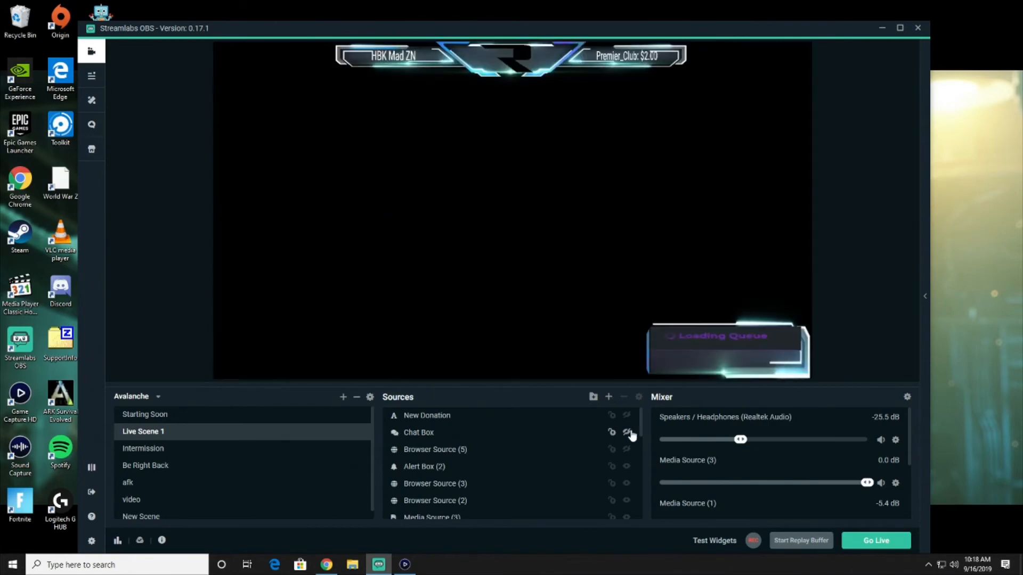
click(627, 433)
drag(741, 116, 726, 239)
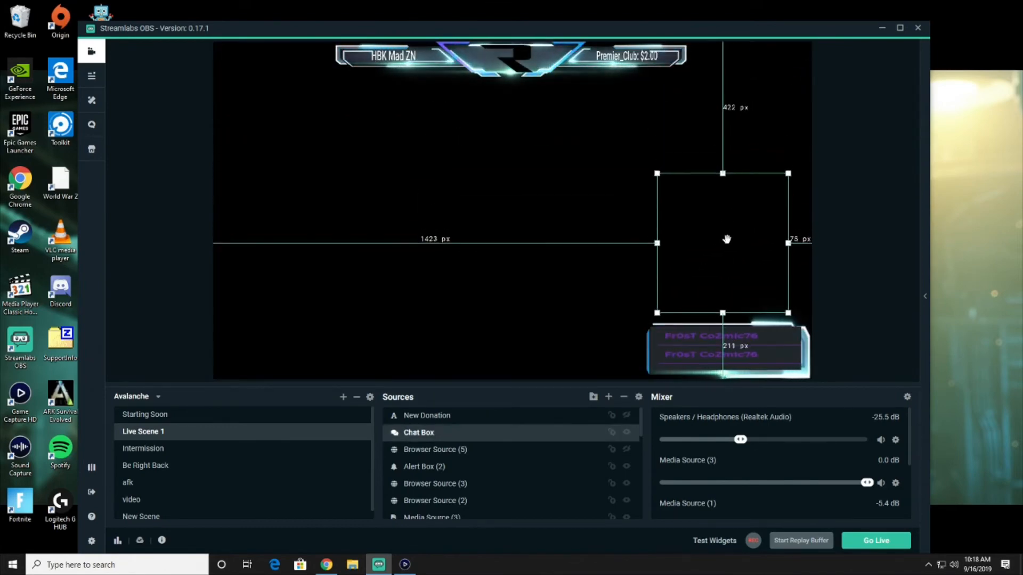
click(609, 399)
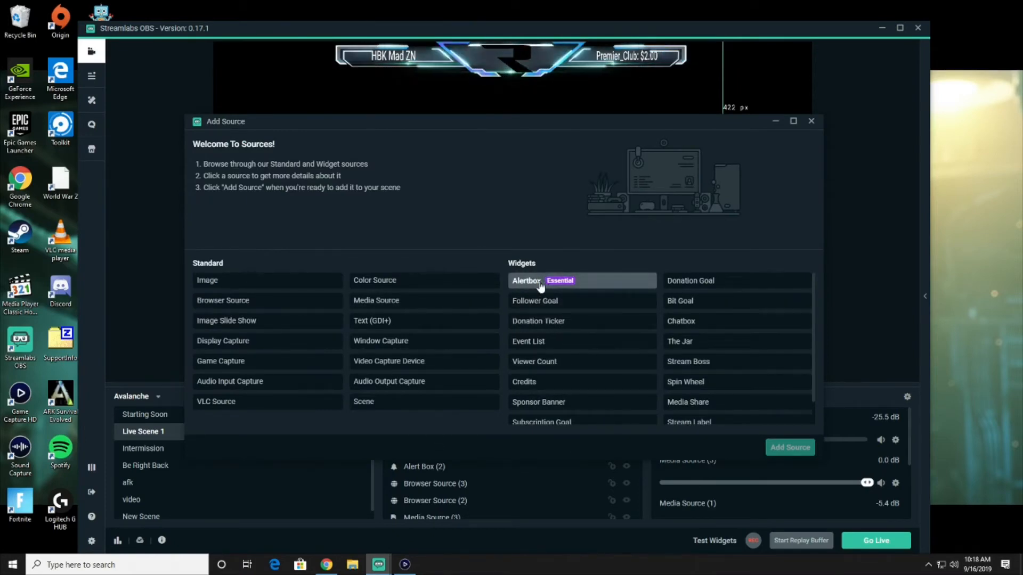
Add the existing Alert Box widget to Live Scene 1, centring and resizing it on the canvas
click(526, 283)
click(784, 442)
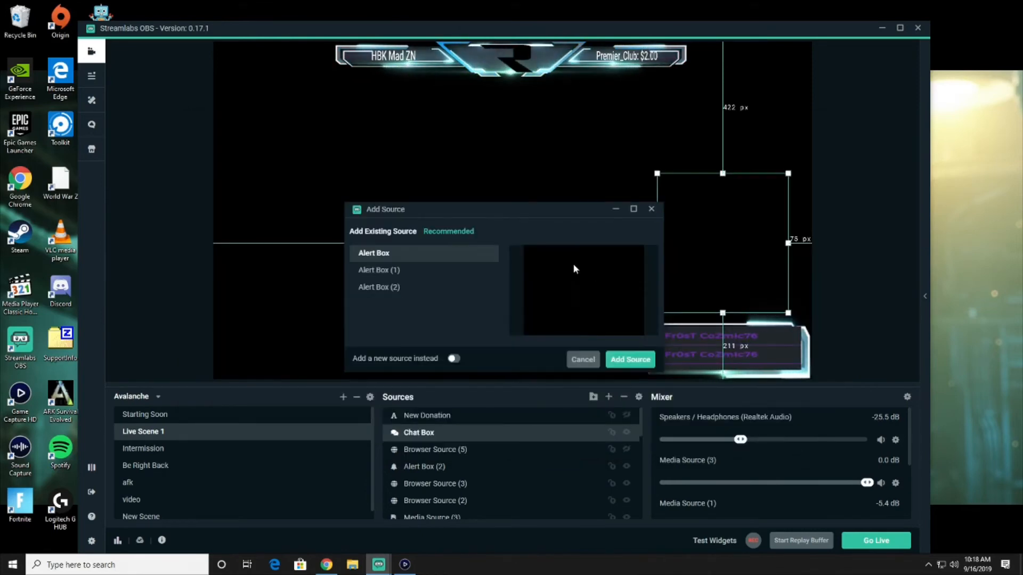
click(622, 361)
drag(398, 167, 566, 219)
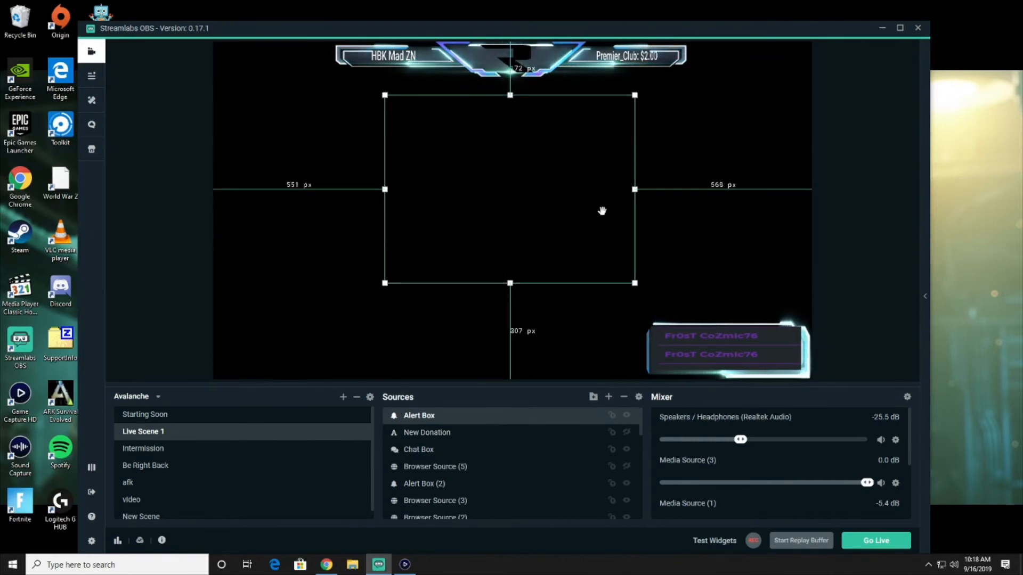
drag(634, 282, 546, 245)
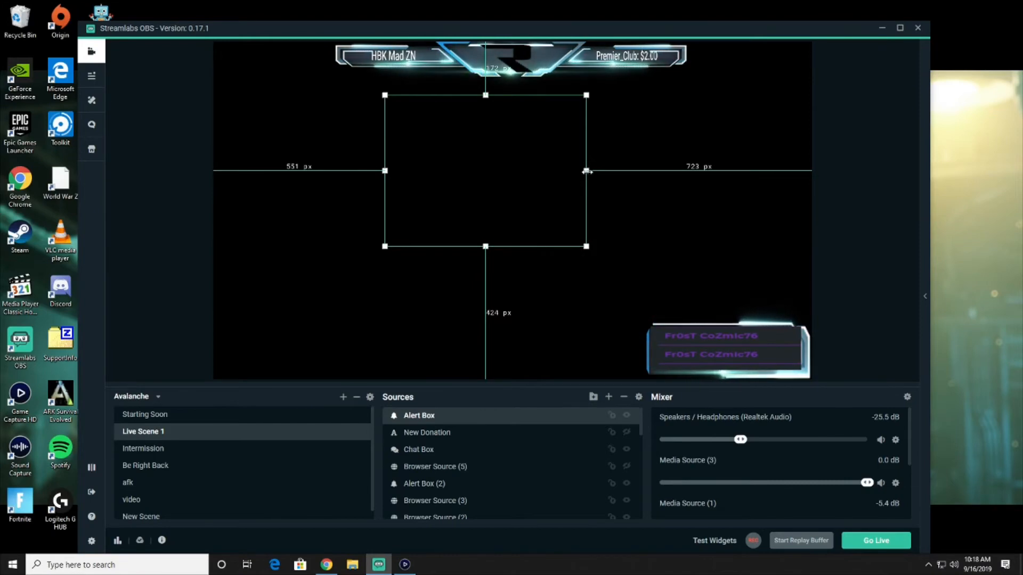
drag(586, 171, 608, 173)
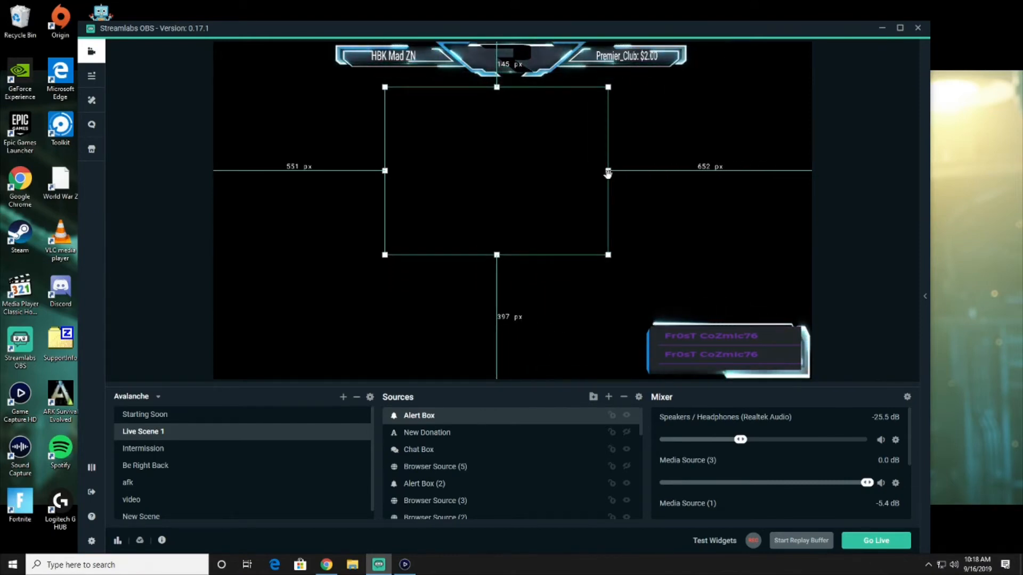
Widen Browser Source (5) slightly on the canvas
click(611, 171)
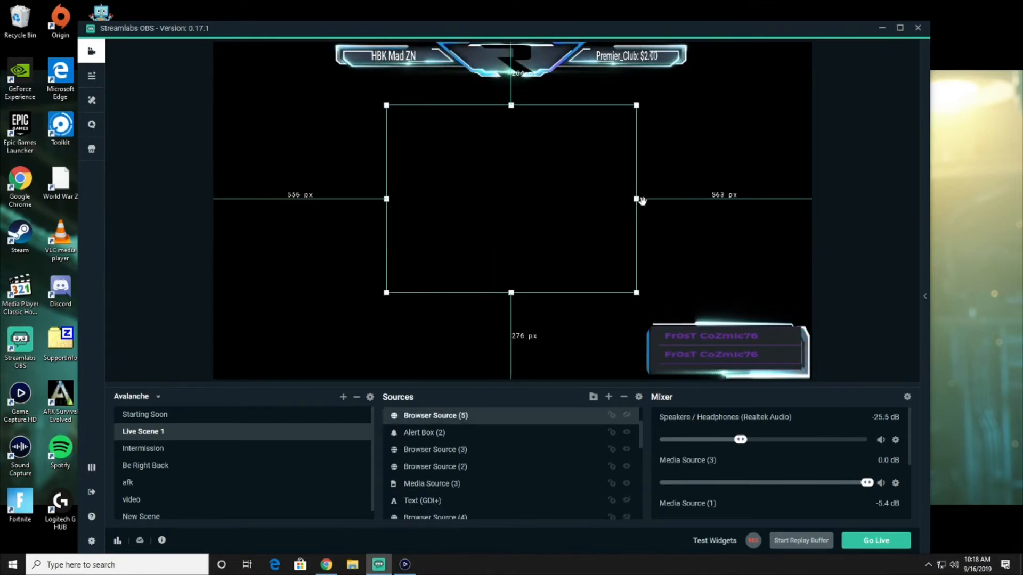
mouse_move(636, 198)
mouse_down()
mouse_move(726, 199)
mouse_move(512, 201)
mouse_move(652, 207)
mouse_up()
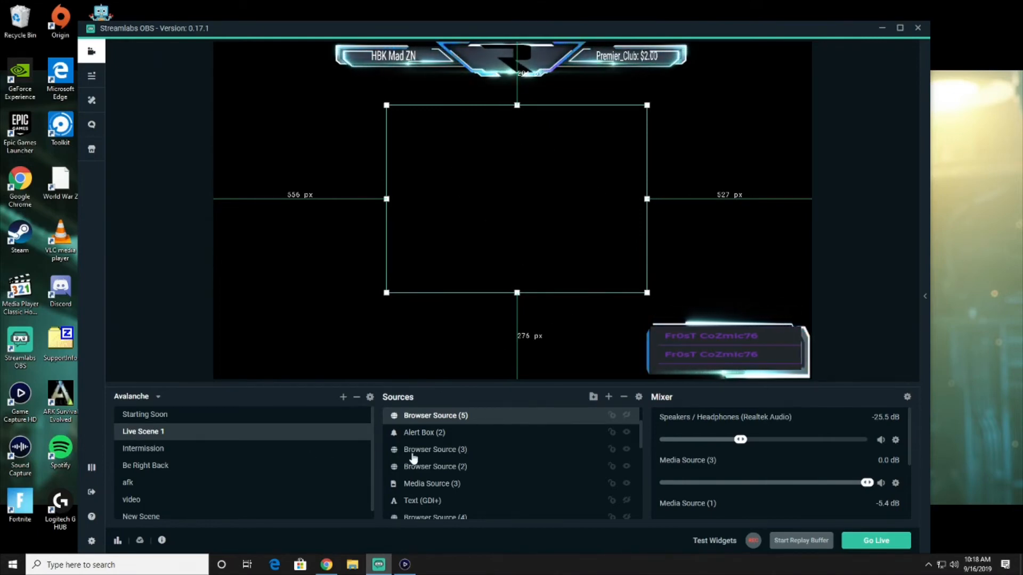
click(609, 397)
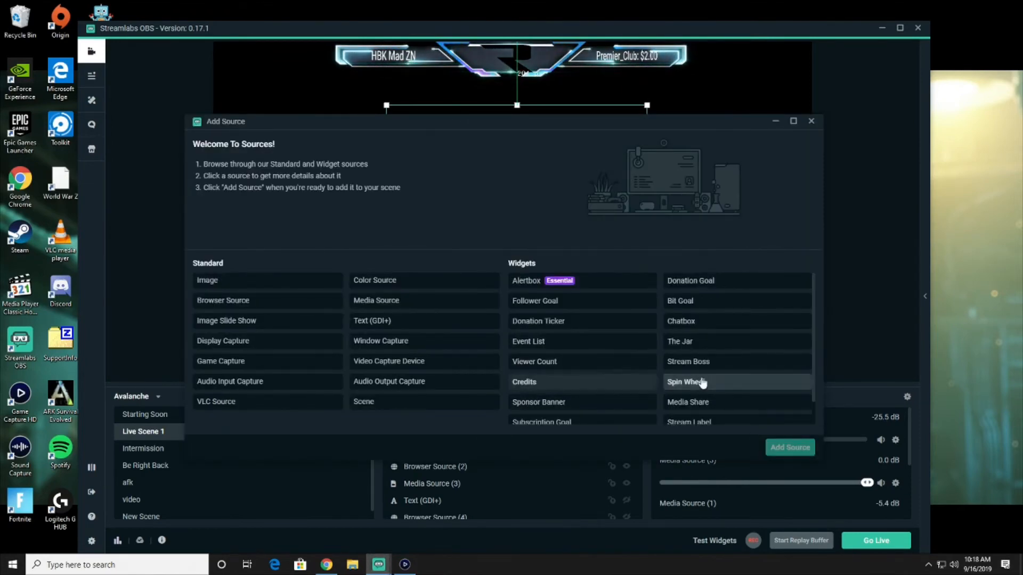
Close the Add Source list without adding anything and select the Text (GDI+) source at lower left
scroll(685, 334, down, 1)
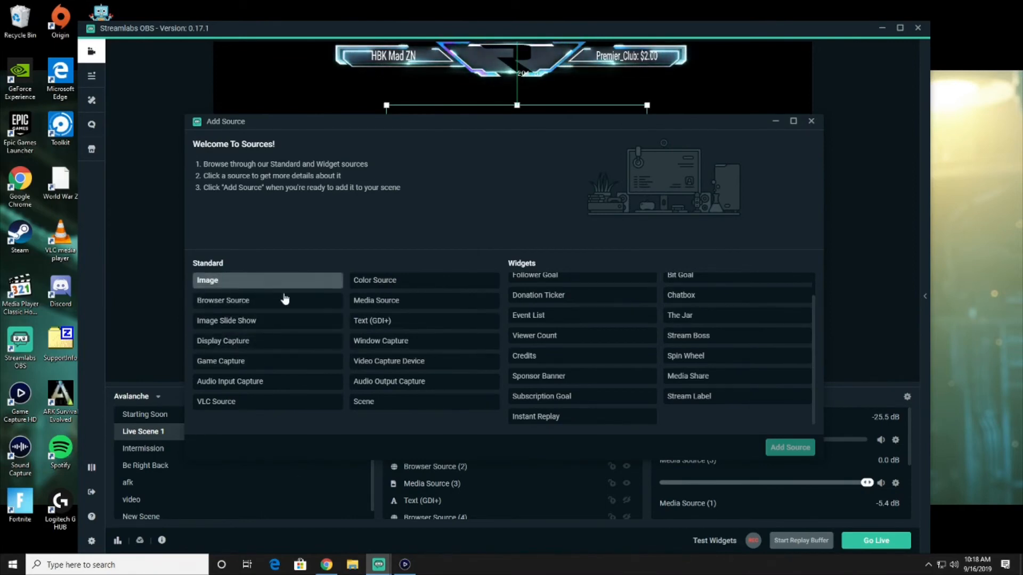
click(810, 122)
click(265, 325)
click(266, 325)
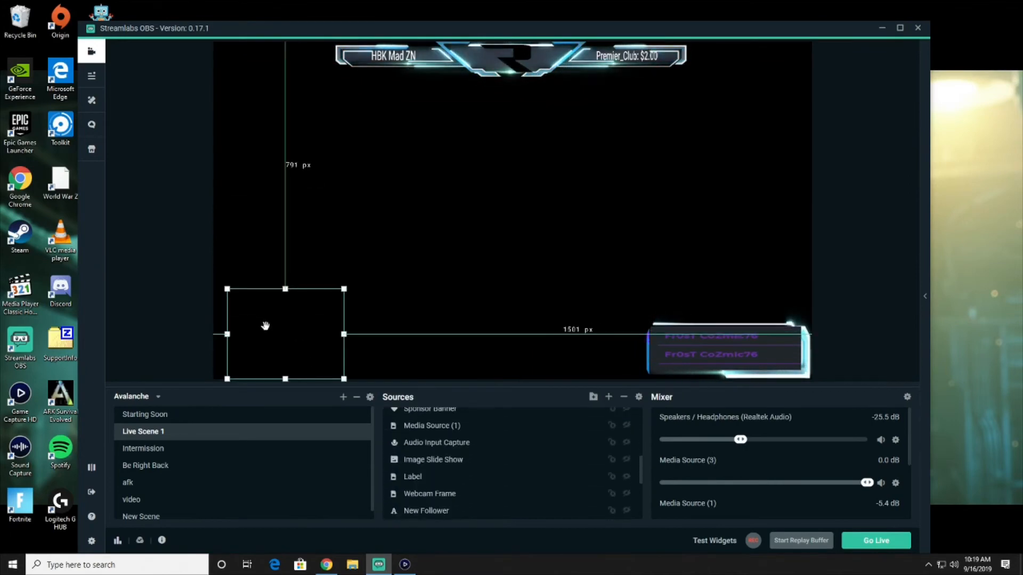
Briefly show the NEW PEOPLE FOR: text and 60:00 timer, then hide both again
click(266, 326)
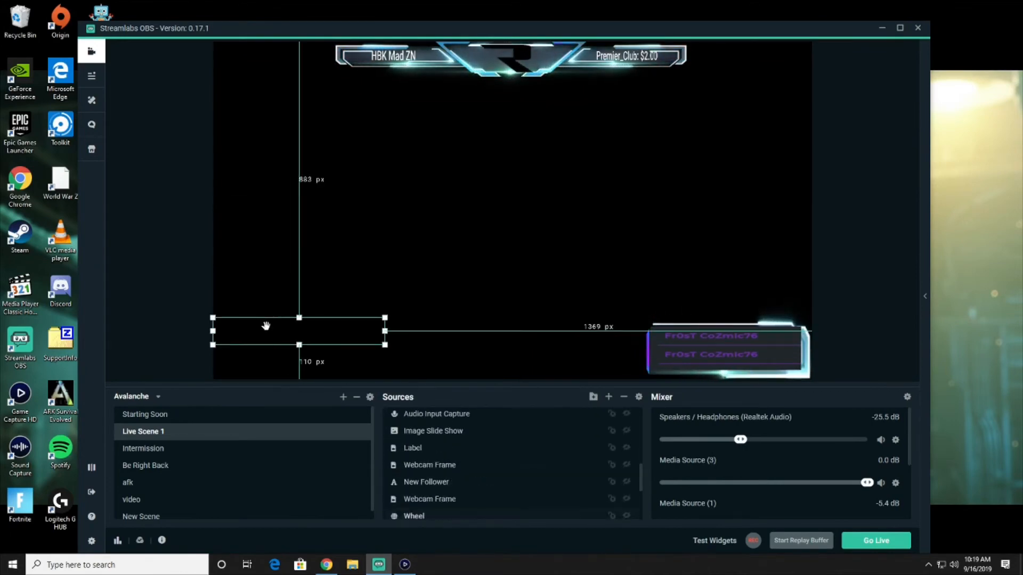
click(627, 416)
click(257, 363)
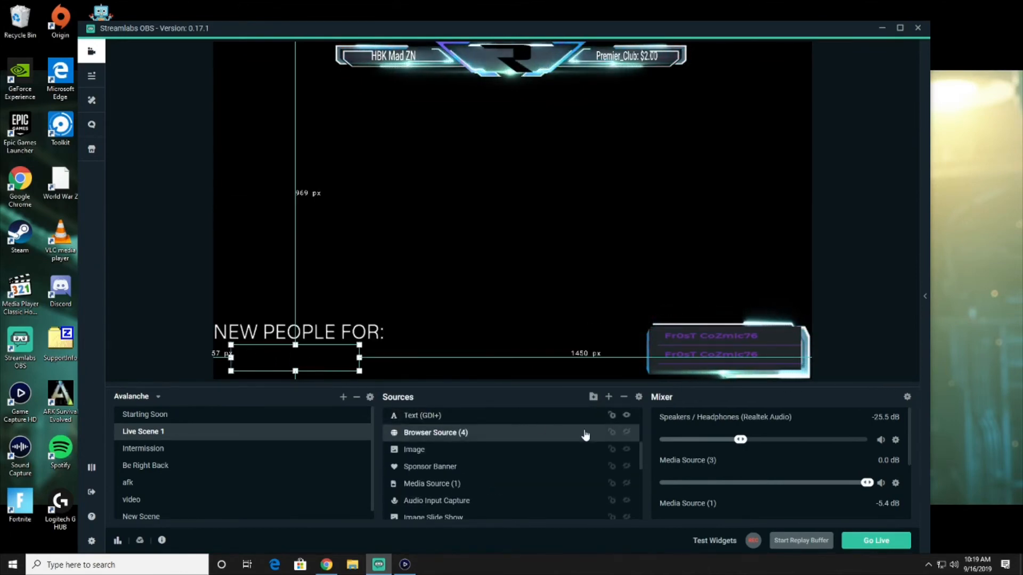
click(627, 434)
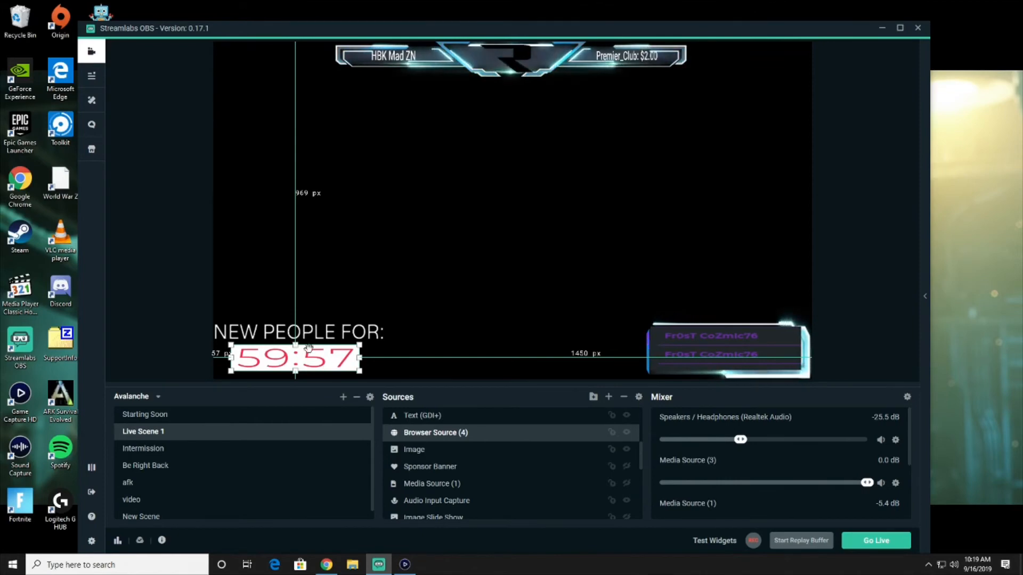
click(626, 433)
click(626, 416)
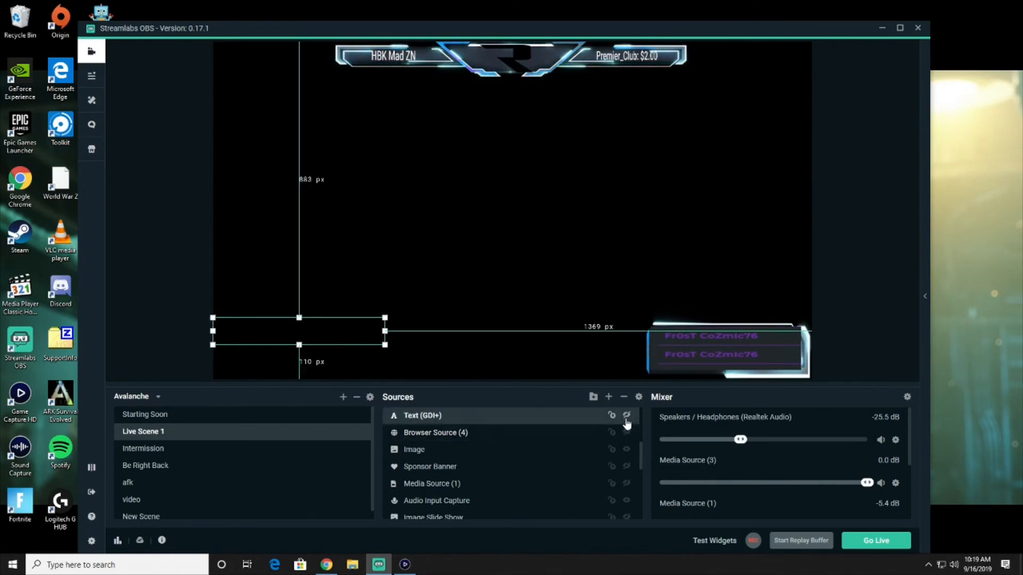
Bring up the source list and select the top-centre logo Image source
click(608, 398)
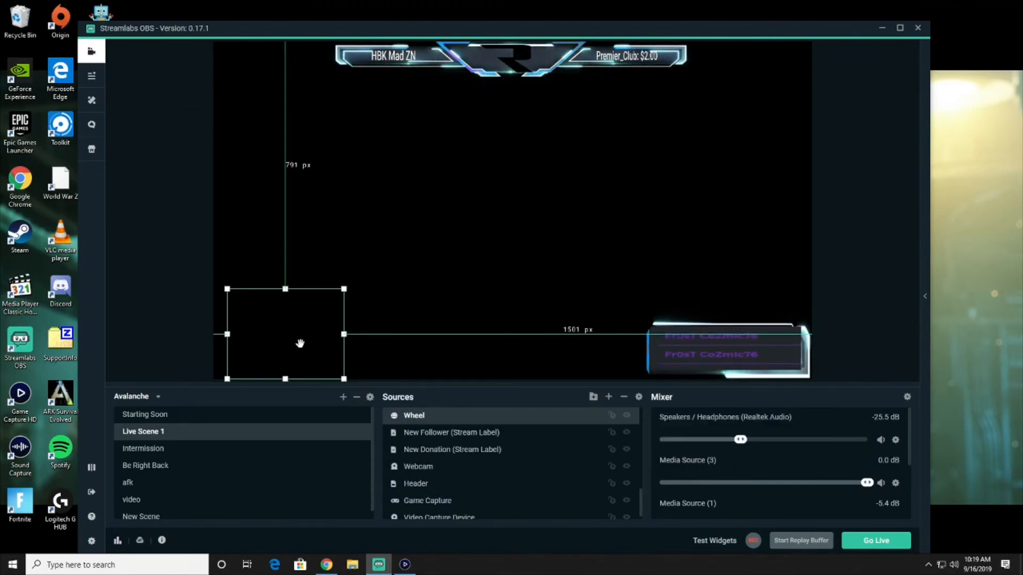
scroll(469, 482, up, 3)
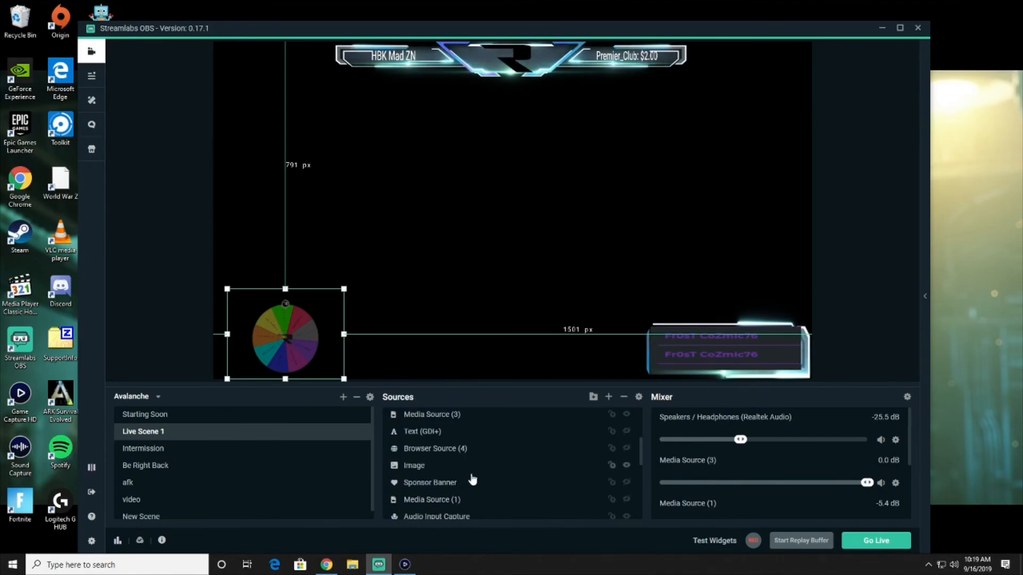
click(627, 467)
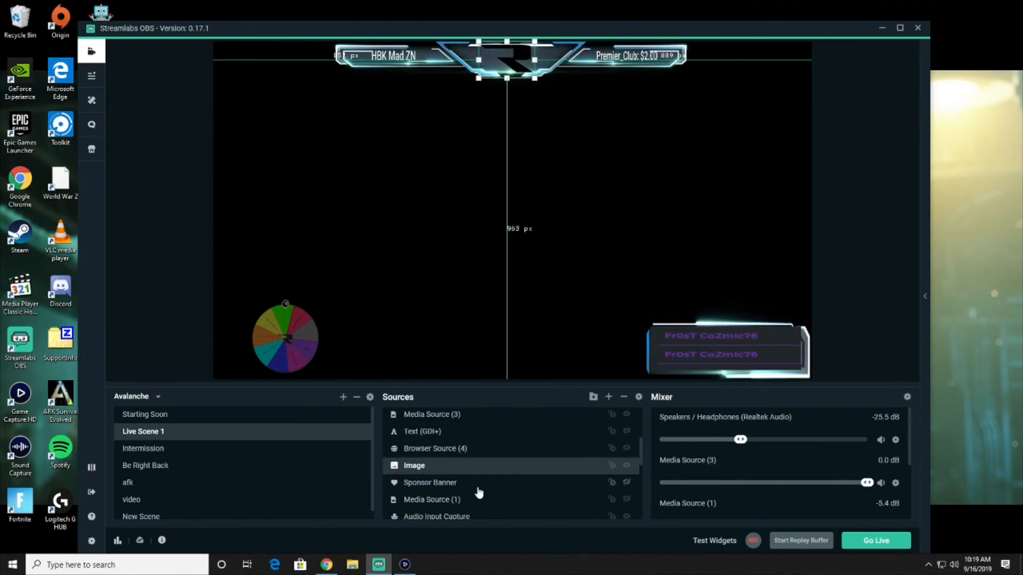
Show the sponsor banner at the top centre and shift the donation text left along the bottom
click(627, 483)
drag(468, 267, 480, 86)
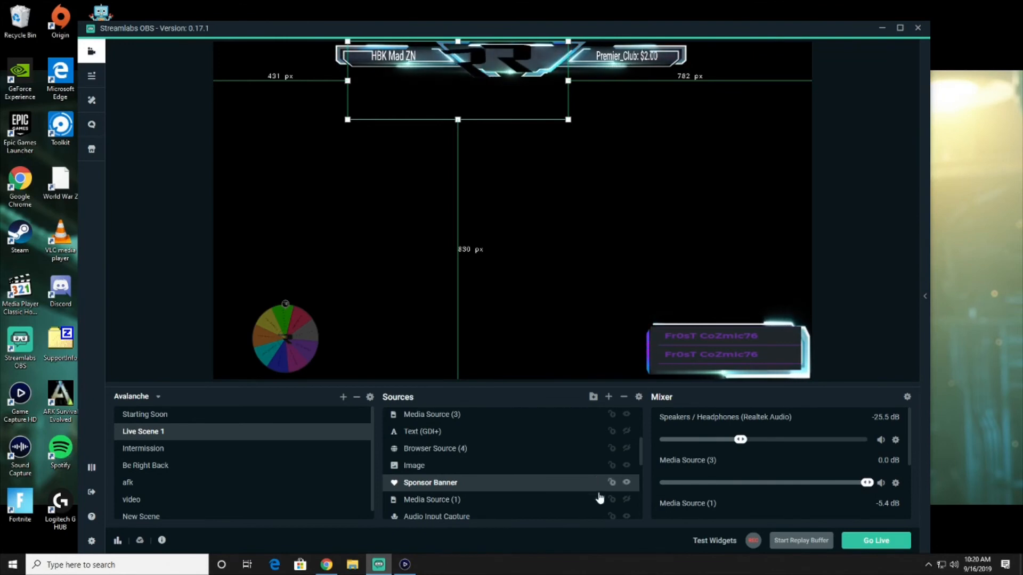
drag(491, 374, 472, 372)
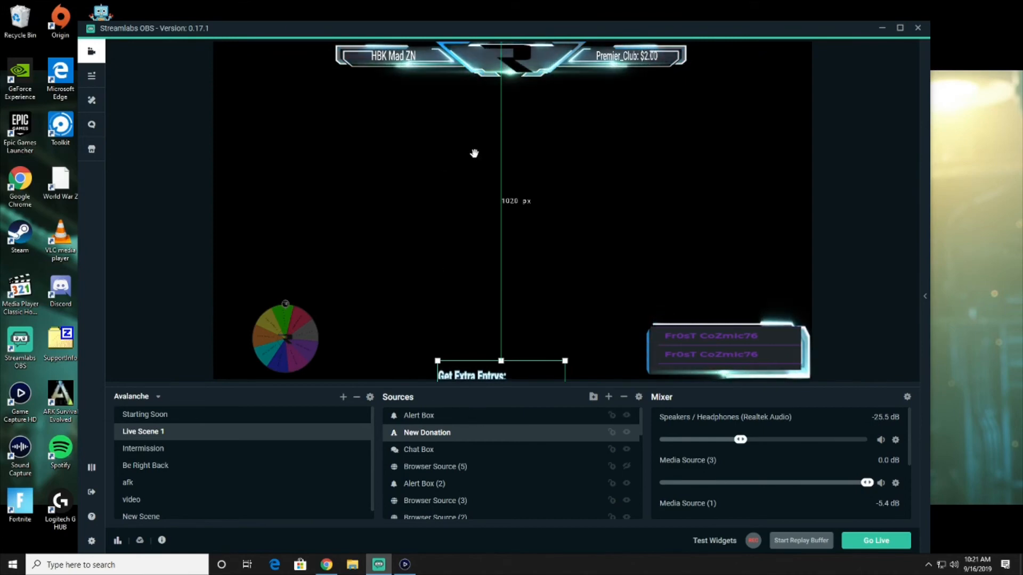
click(610, 398)
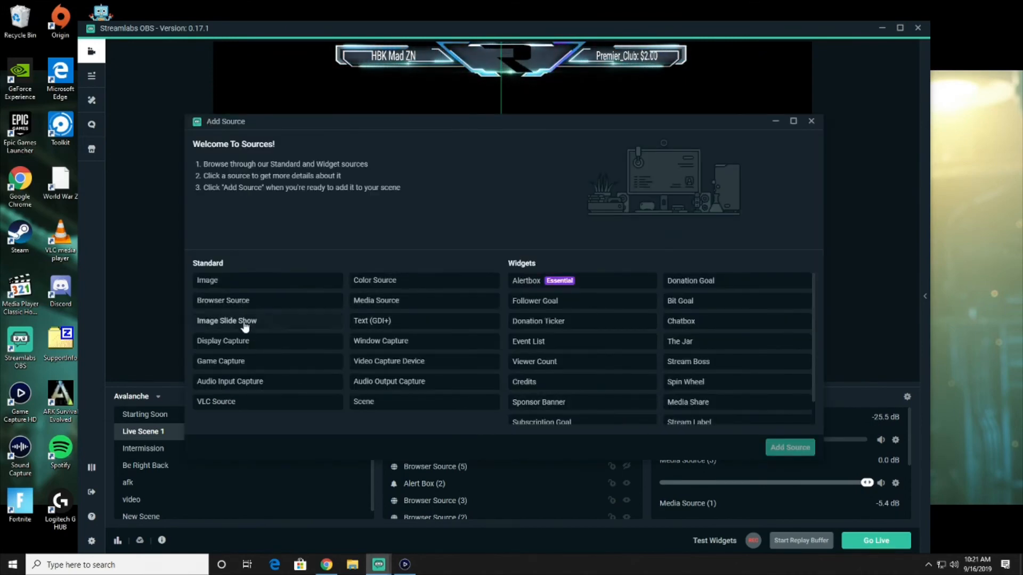
Add a Display Capture source of Display 1 to Live Scene 1, then remove it again
click(232, 344)
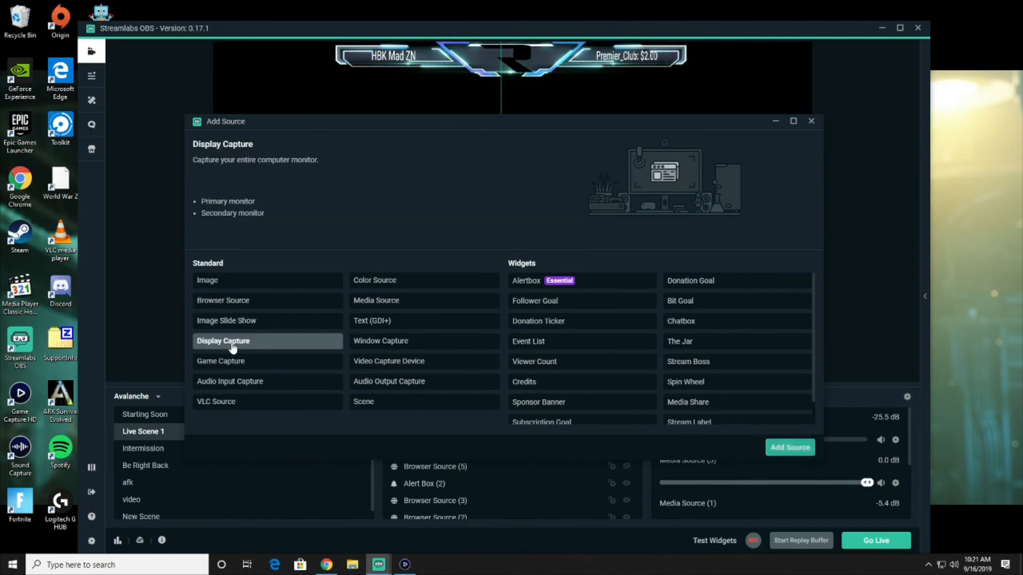
double_click(233, 347)
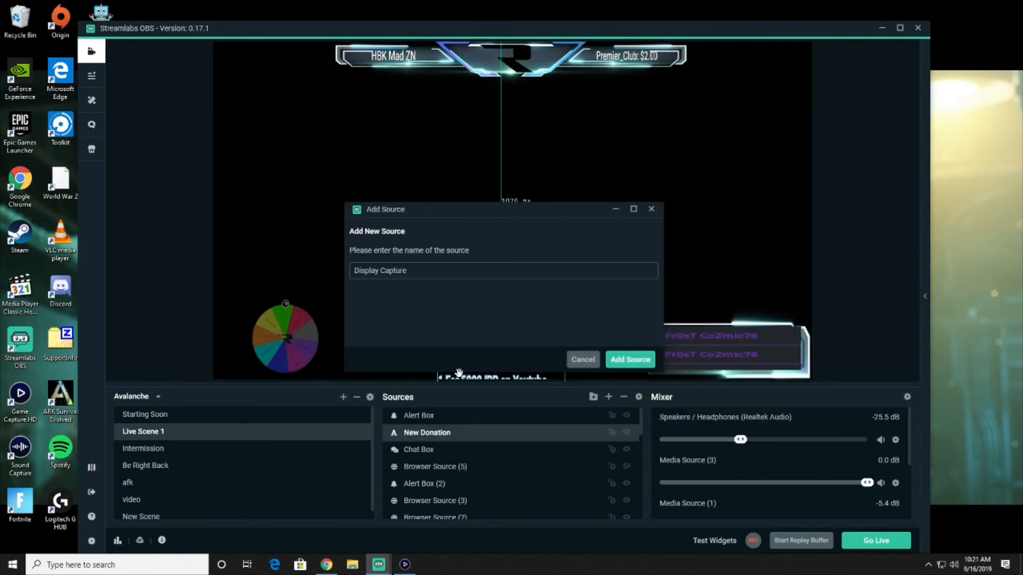
click(628, 359)
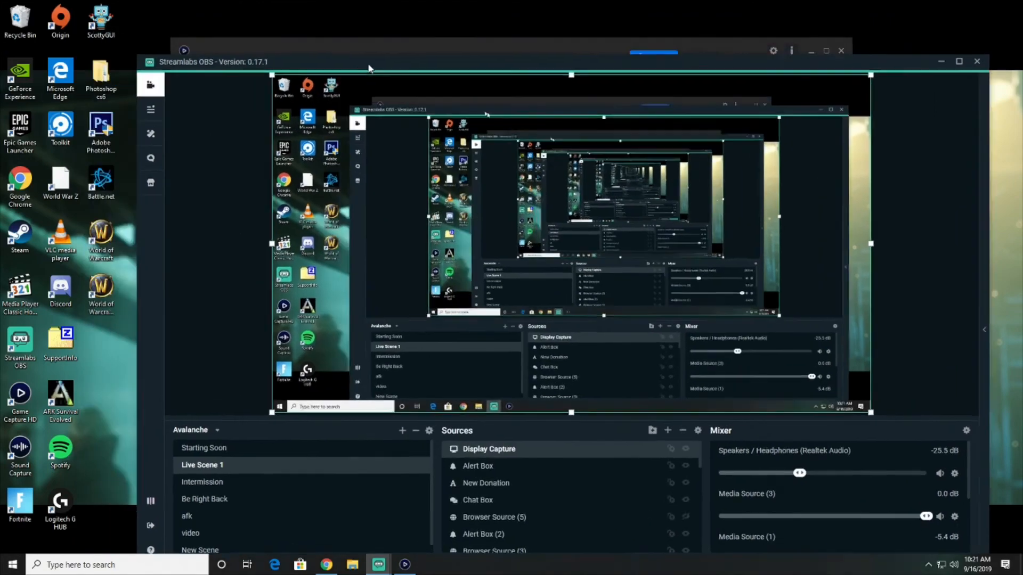
drag(302, 28, 339, 23)
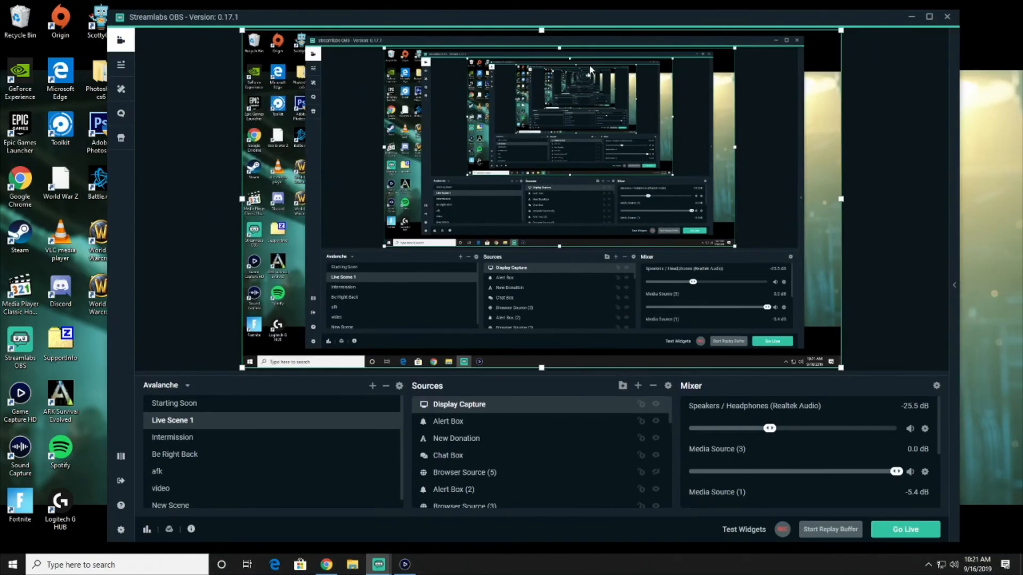
click(652, 386)
click(540, 283)
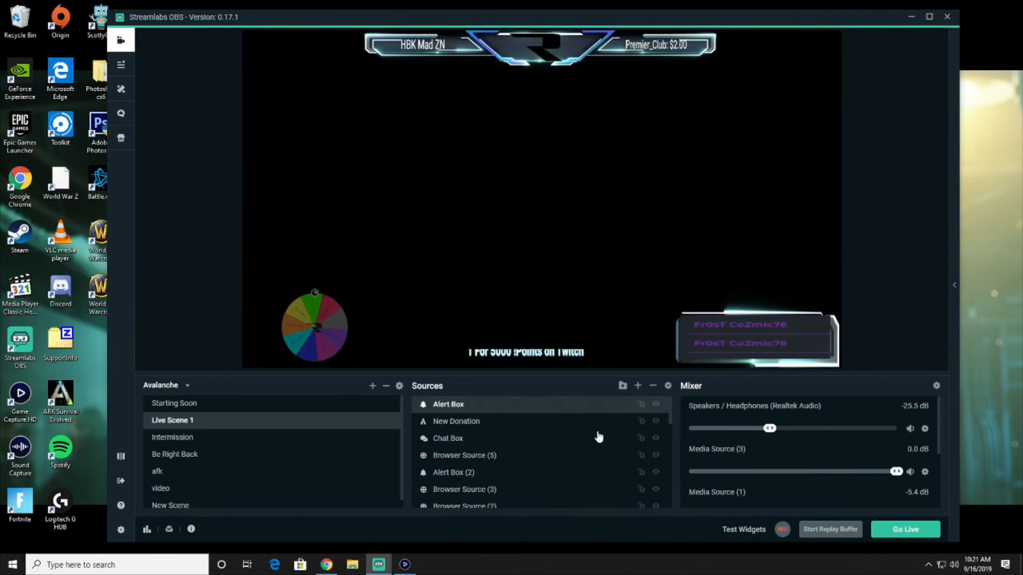
Browse the existing Video Capture Device and Webcam sources, closing the picker without adding any
click(638, 386)
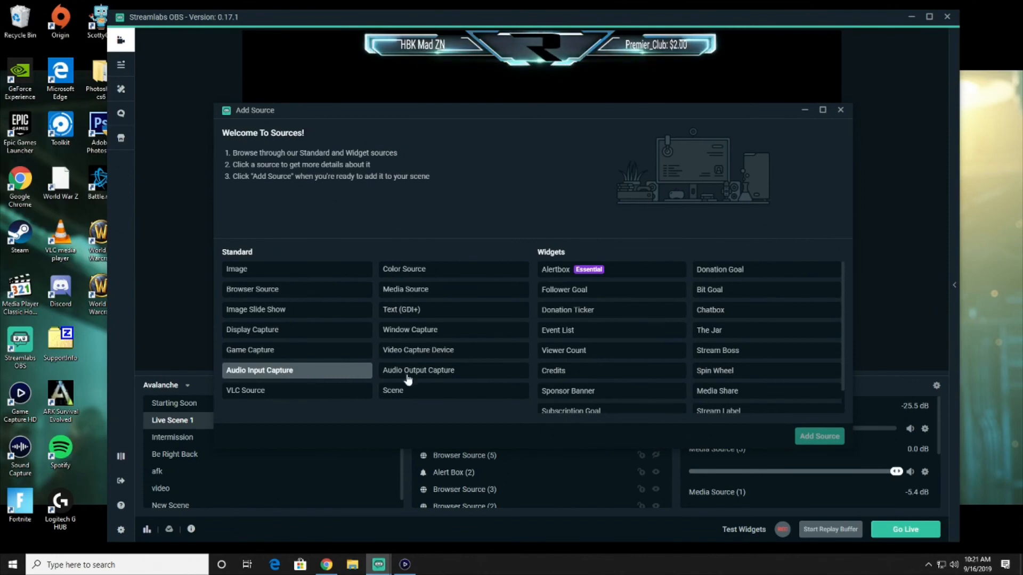
double_click(408, 349)
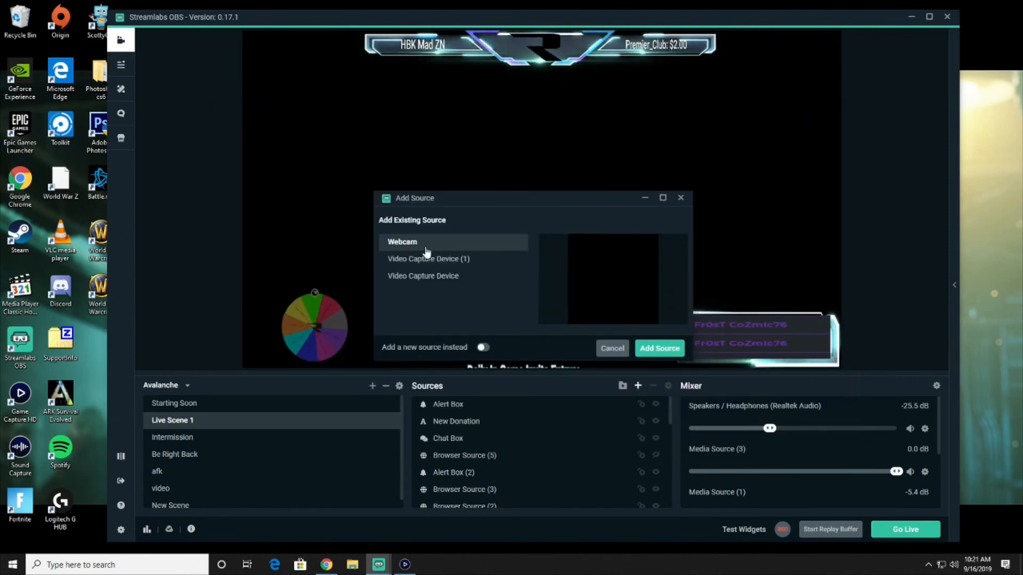
click(434, 276)
click(442, 260)
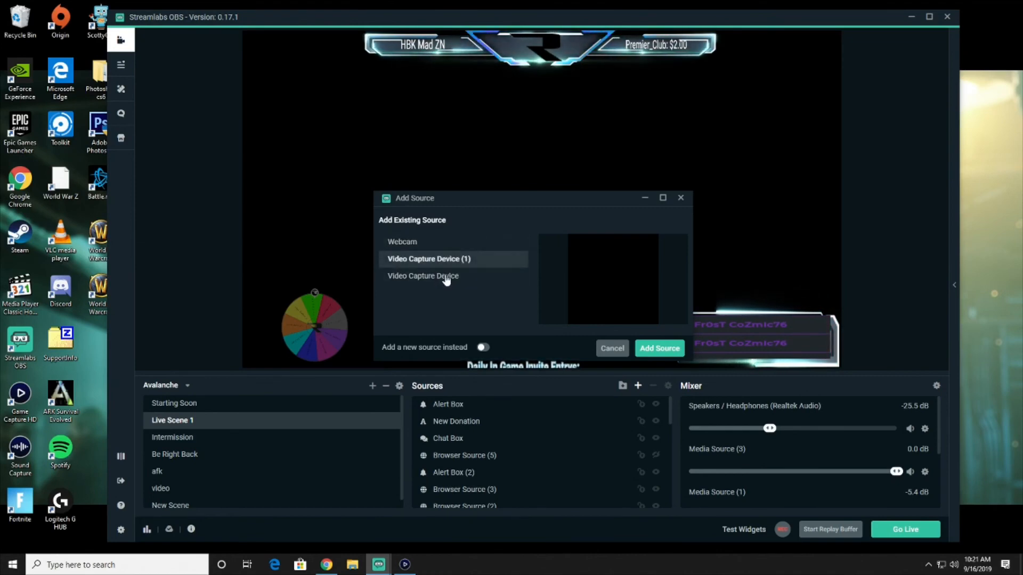
click(414, 246)
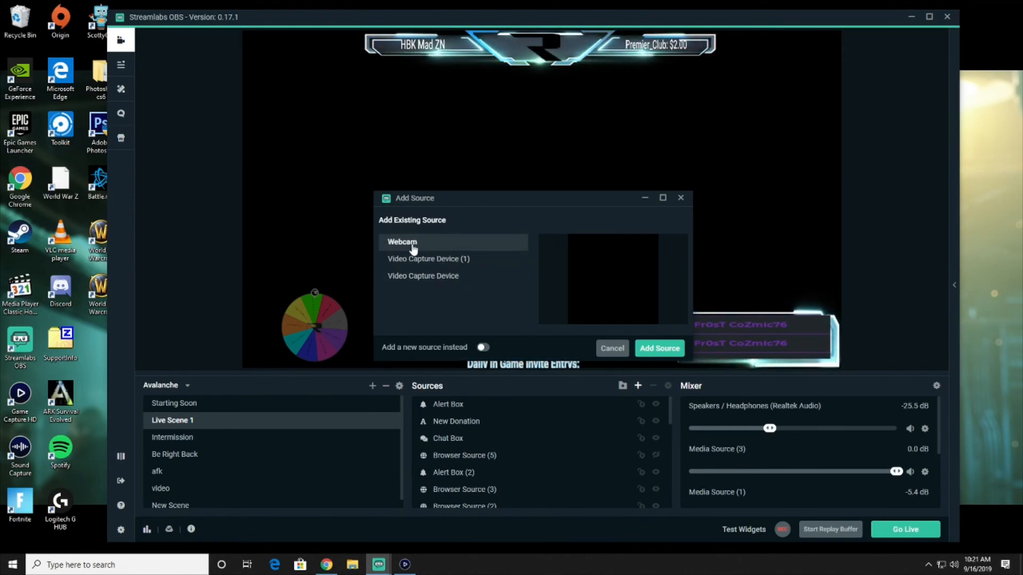
click(680, 198)
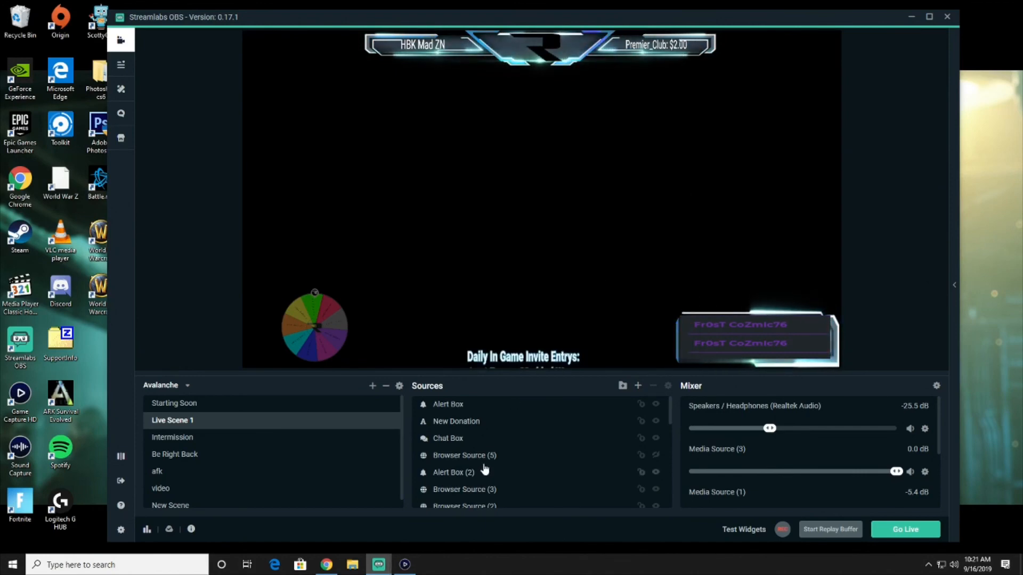
Delete the Video Capture Device source from Live Scene 1's sources
scroll(498, 477, down, 5)
click(558, 498)
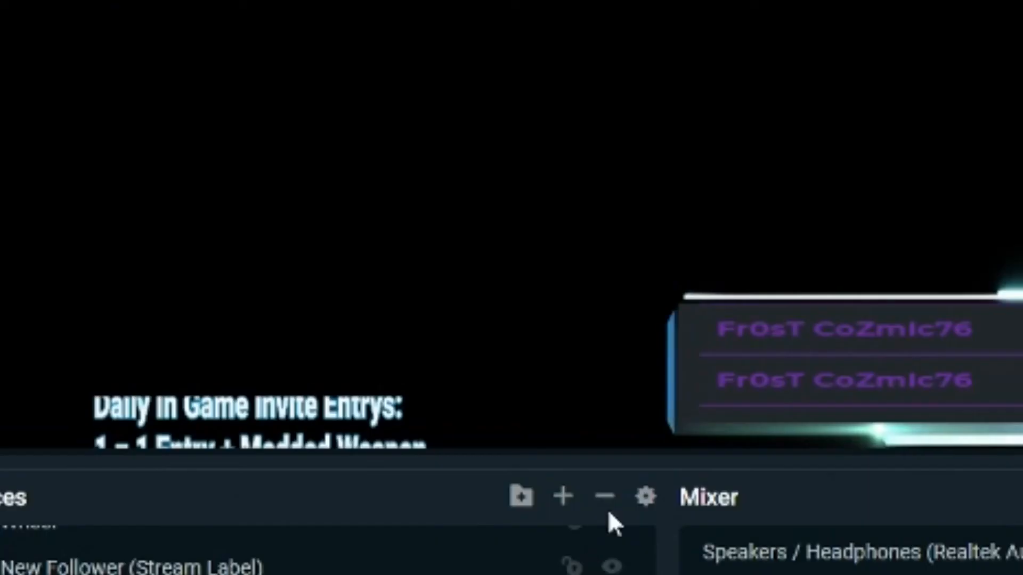
click(606, 498)
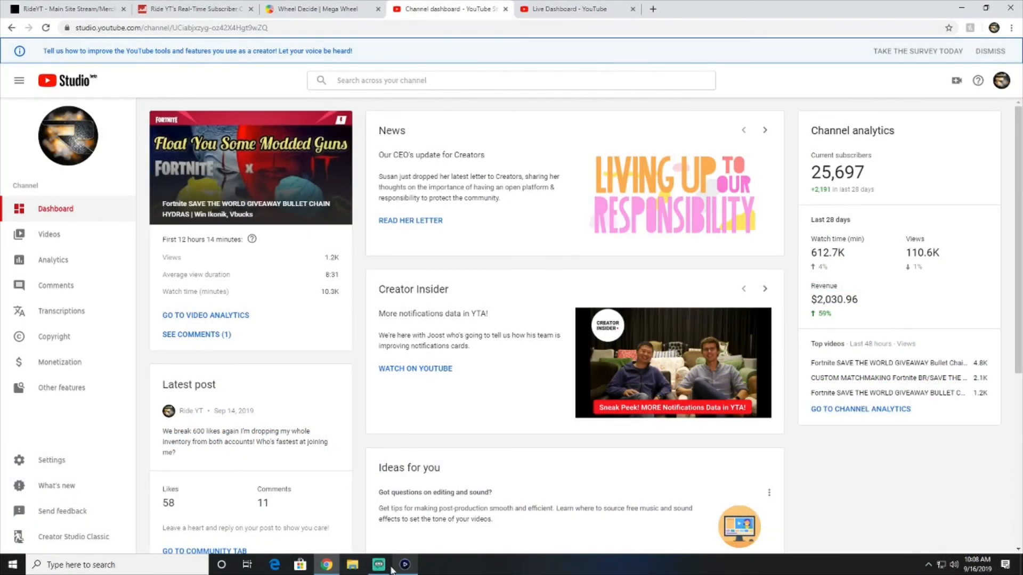
click(381, 566)
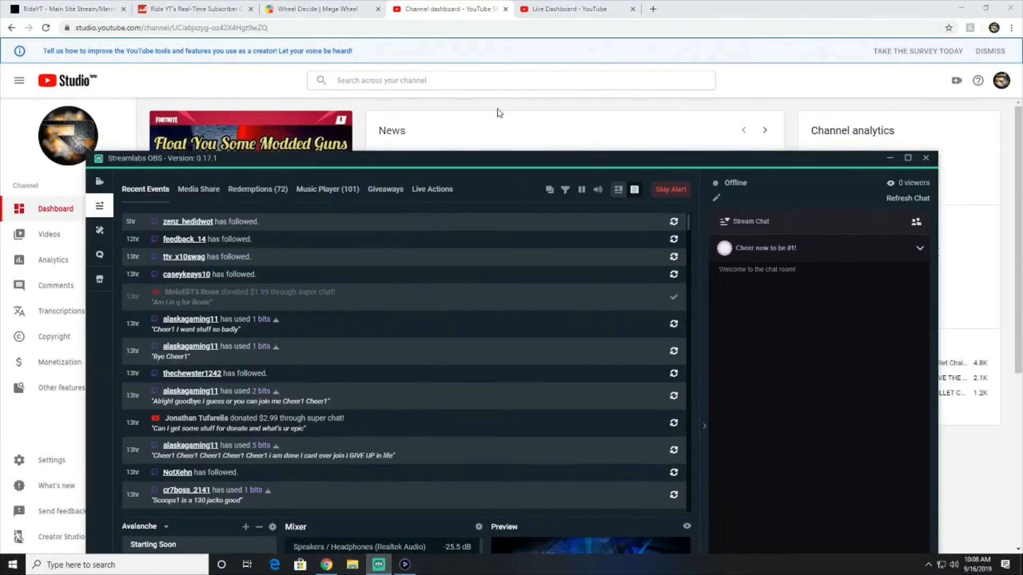
Move the window up and open the Themes library on the Scene Themes tab
drag(448, 162, 440, 32)
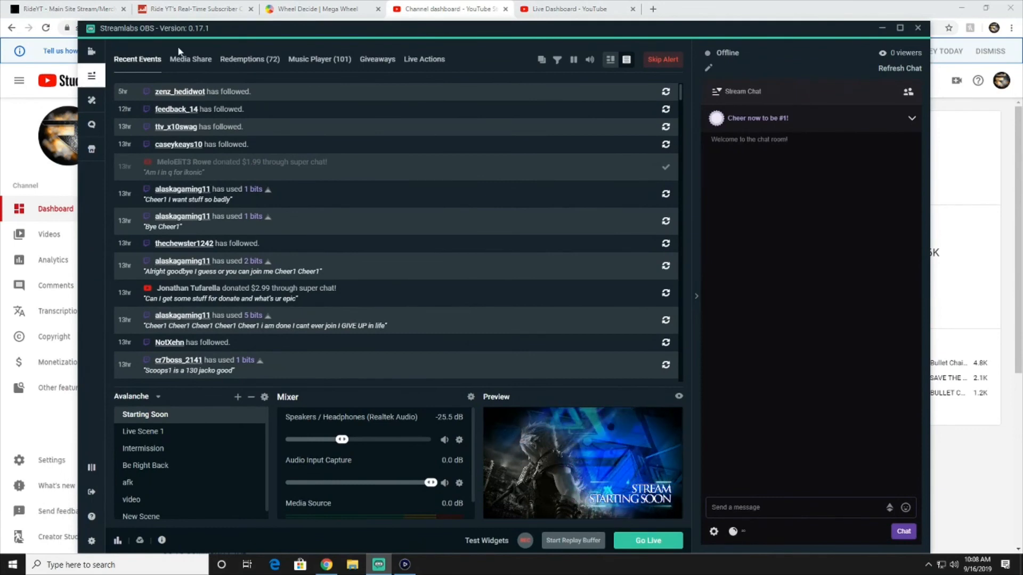
click(92, 101)
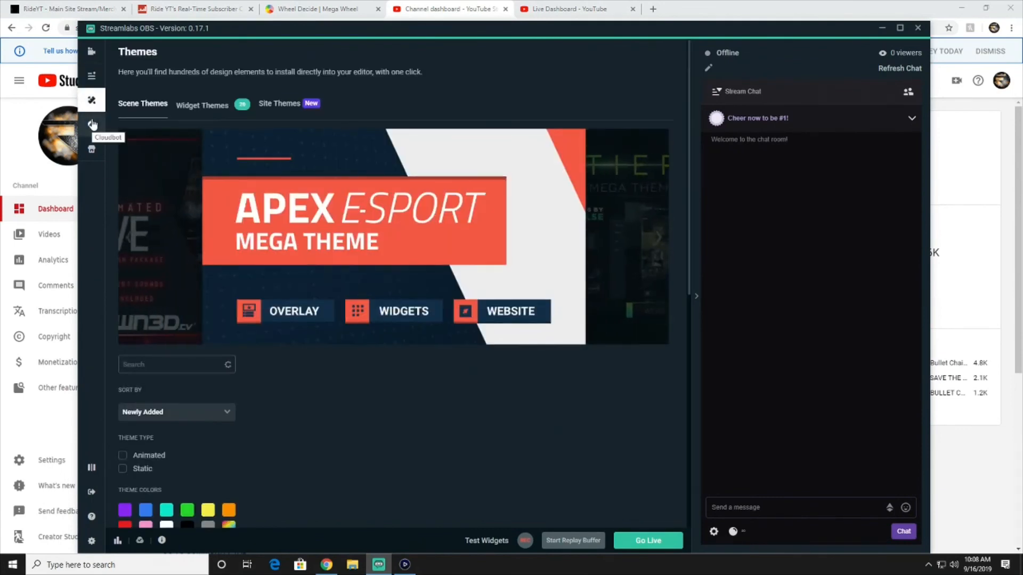